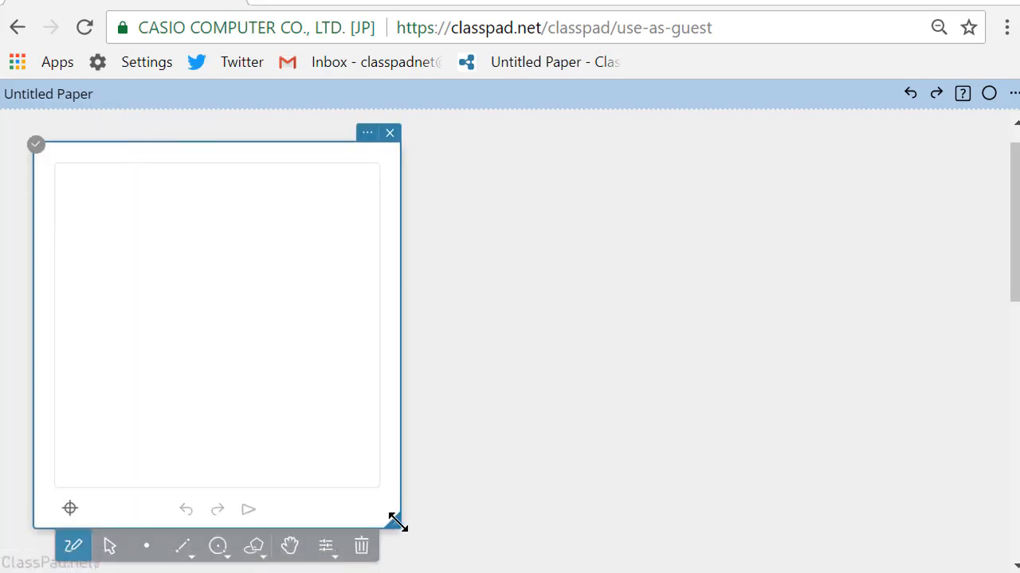
Widen the geometry note across most of the paper and turn off automatic labeling
{"action": "left_click_drag", "start_coordinate": [396, 522], "coordinate": [979, 503]}
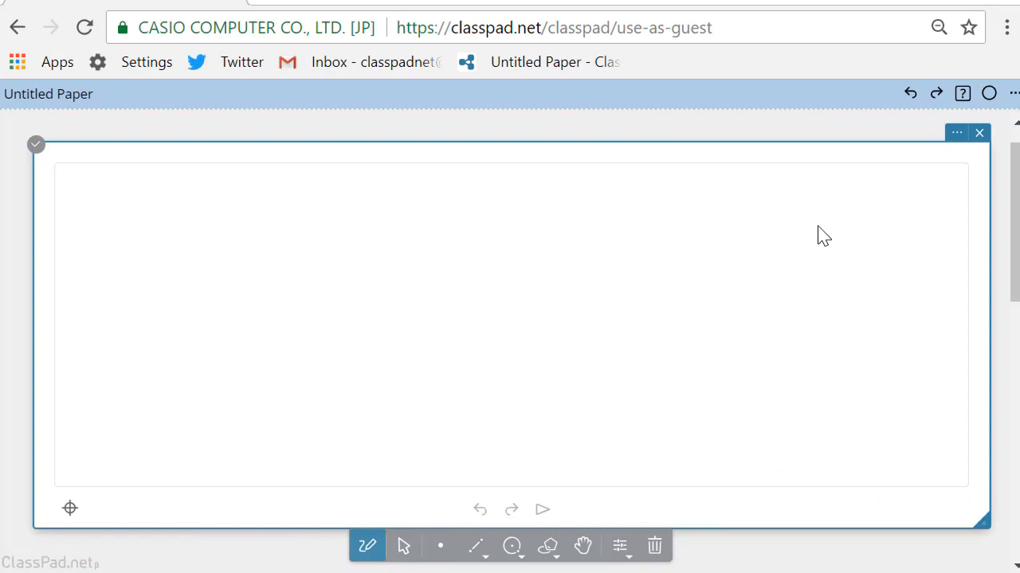
{"action": "left_click", "coordinate": [955, 134]}
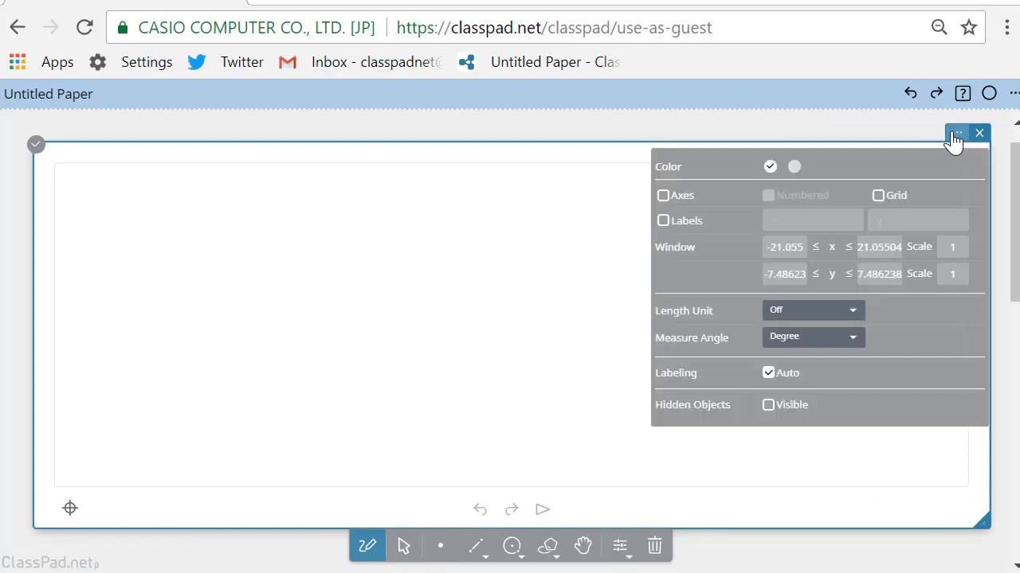
{"action": "left_click", "coordinate": [767, 379]}
{"action": "left_click", "coordinate": [21, 278]}
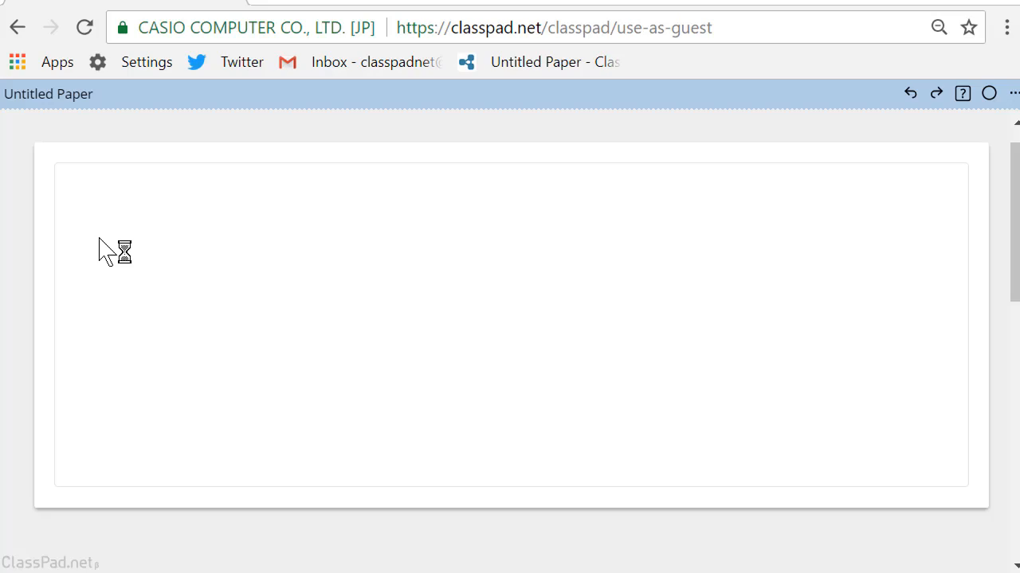
Sketch a four-sided polygon freehand near the left side of the geometry canvas
{"action": "left_click", "coordinate": [100, 239]}
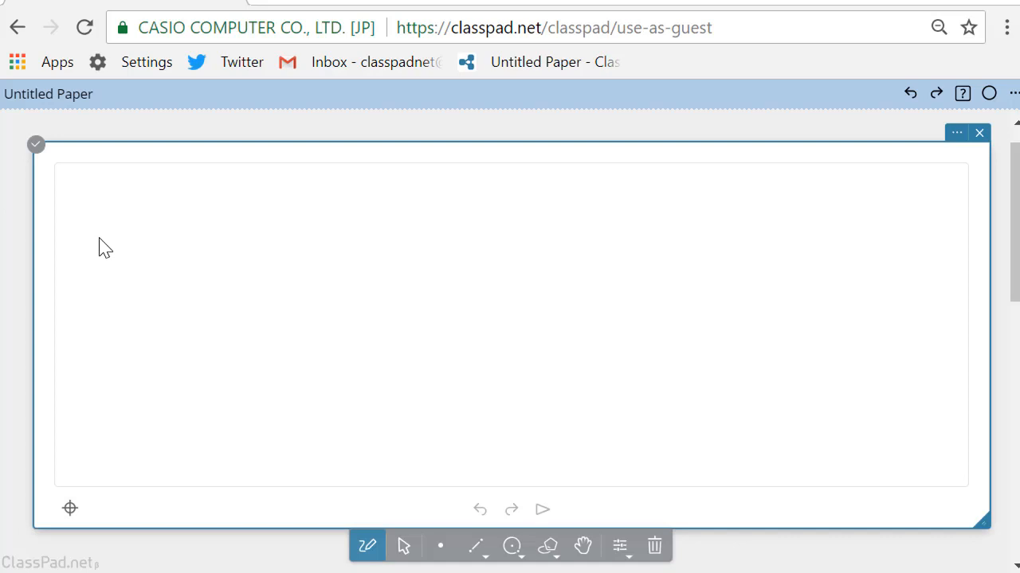
{"action": "mouse_move", "coordinate": [107, 238]}
{"action": "left_mouse_down"}
{"action": "mouse_move", "coordinate": [106, 326]}
{"action": "mouse_move", "coordinate": [231, 326]}
{"action": "mouse_move", "coordinate": [240, 226]}
{"action": "mouse_move", "coordinate": [119, 227]}
{"action": "left_mouse_up"}
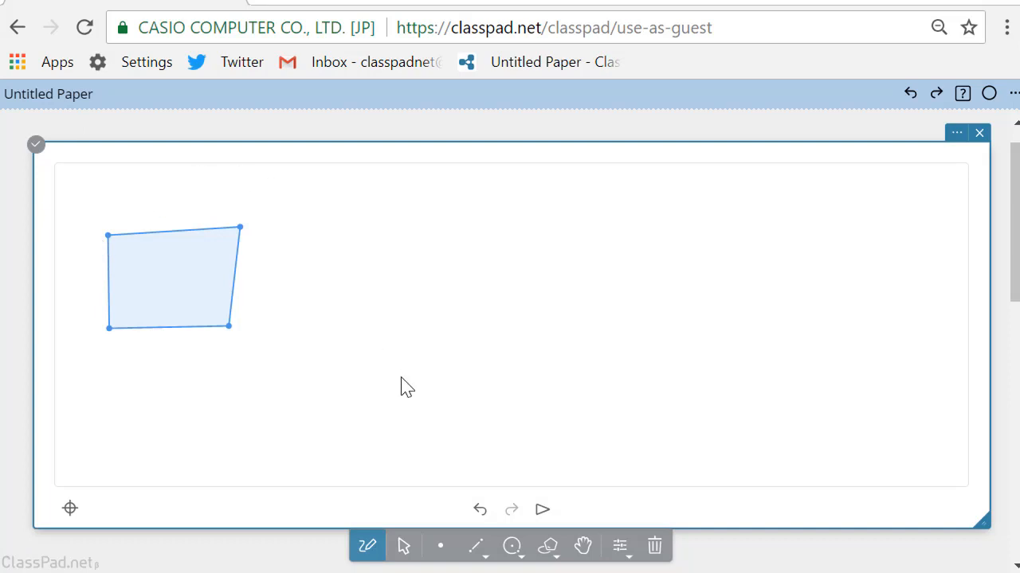
Adjust the quadrilateral to a regular polygon, and pull its lower-right vertex slightly outward
{"action": "left_click", "coordinate": [404, 547]}
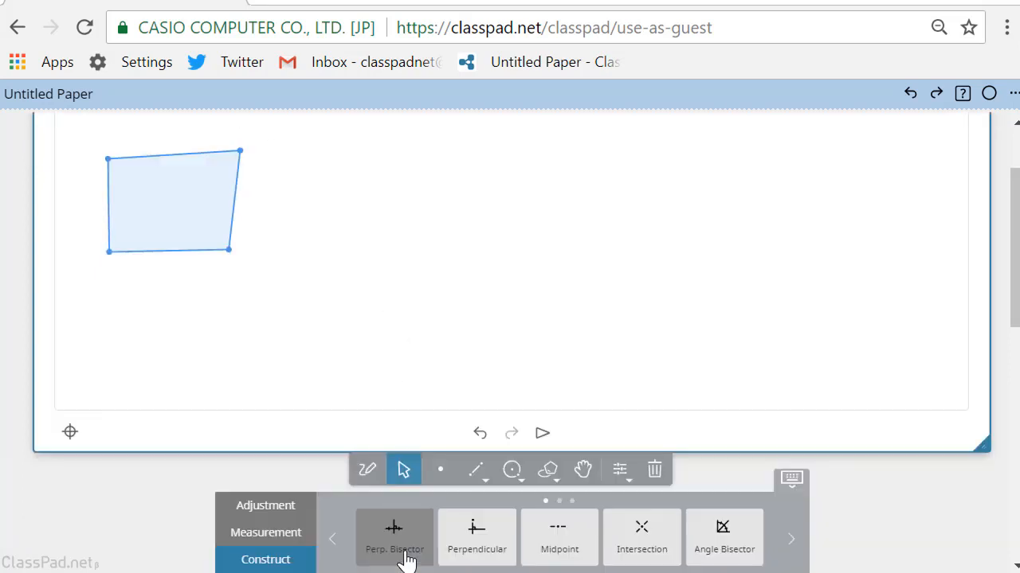
{"action": "left_click", "coordinate": [181, 217]}
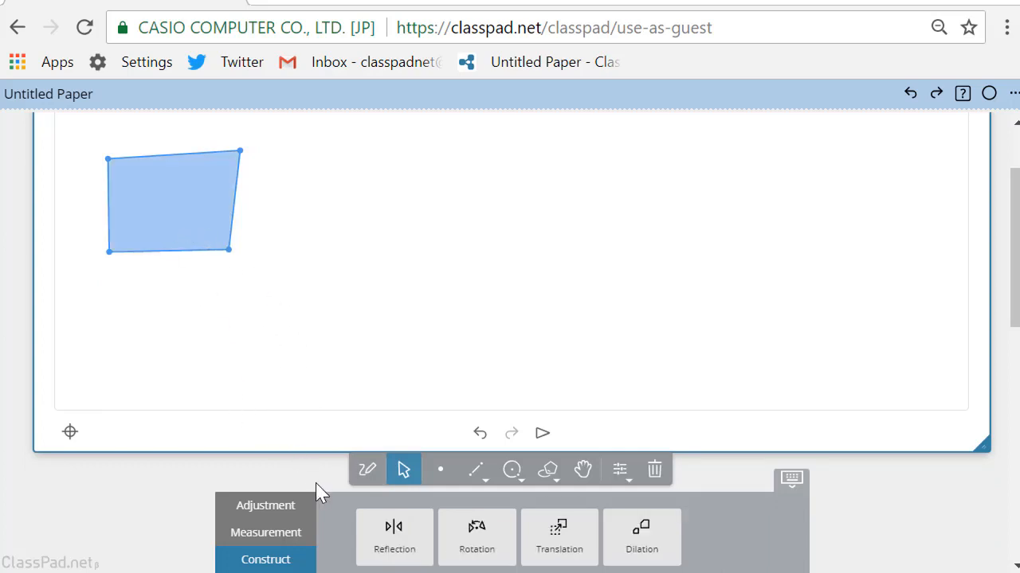
{"action": "left_click", "coordinate": [283, 517]}
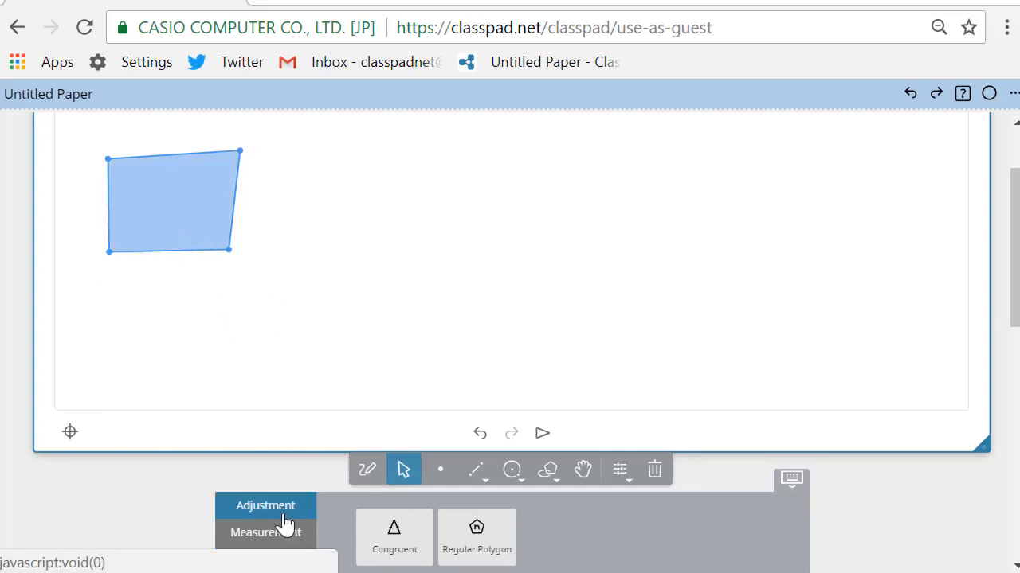
{"action": "left_click", "coordinate": [491, 546]}
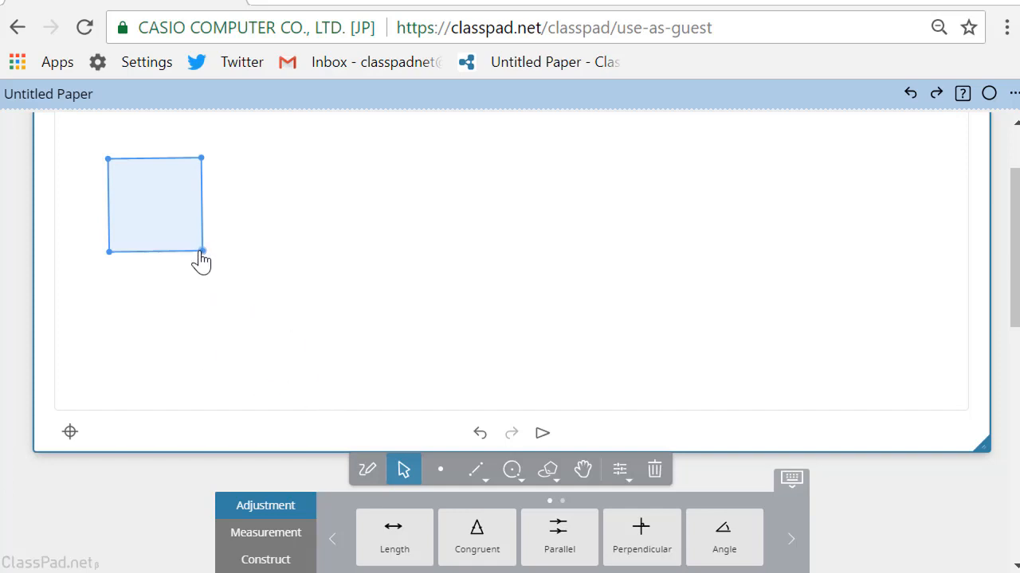
{"action": "mouse_move", "coordinate": [200, 253]}
{"action": "left_mouse_down"}
{"action": "mouse_move", "coordinate": [250, 295]}
{"action": "mouse_move", "coordinate": [179, 248]}
{"action": "mouse_move", "coordinate": [139, 203]}
{"action": "mouse_move", "coordinate": [210, 259]}
{"action": "left_mouse_up"}
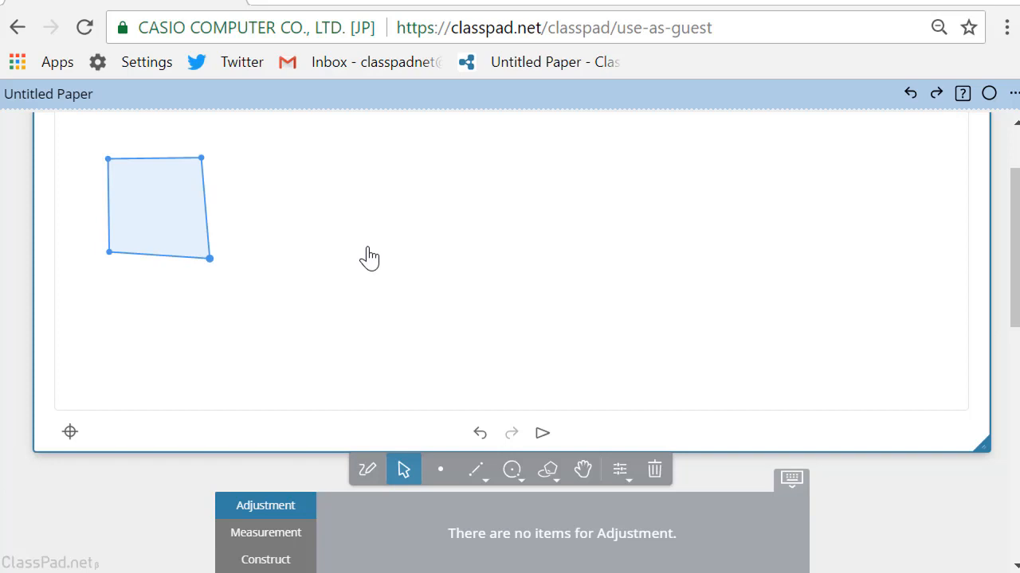
Draw a circle to the right of the quadrilateral from its center and a point below and right of it
{"action": "left_click", "coordinate": [513, 472]}
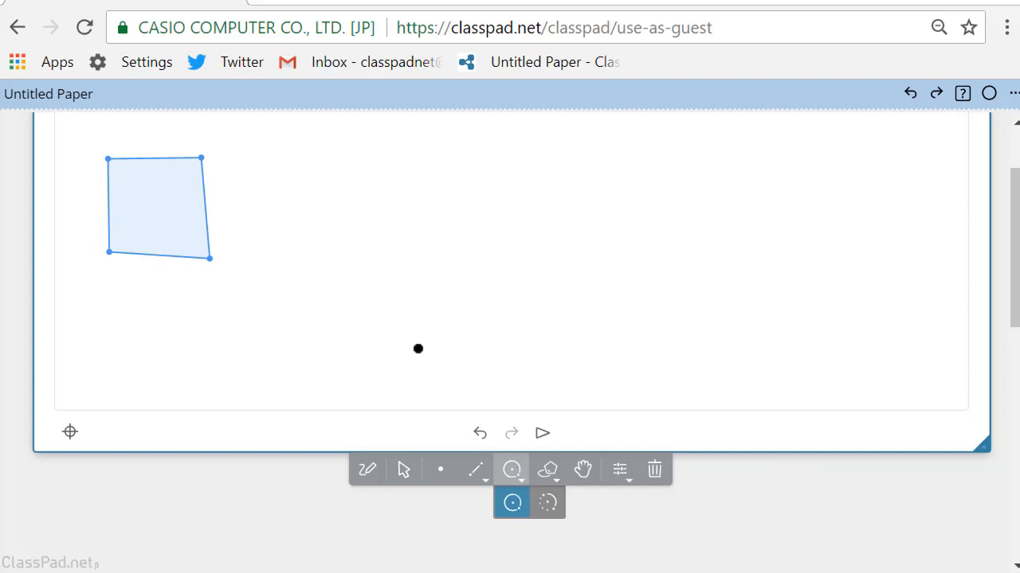
{"action": "left_click", "coordinate": [373, 233]}
{"action": "left_click", "coordinate": [417, 301]}
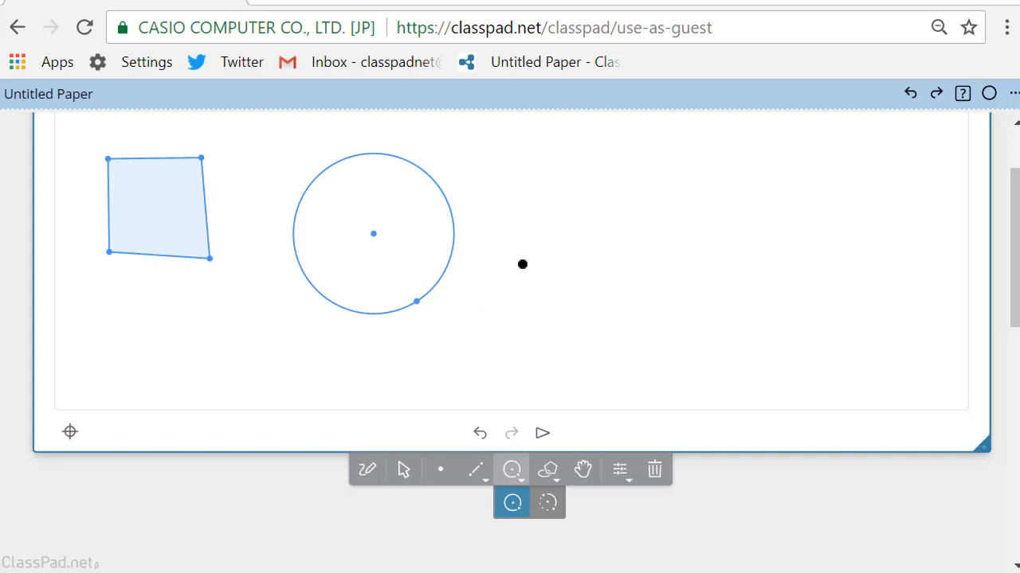
Draw a radius segment from the circle's center to the point on its circumference
{"action": "left_click", "coordinate": [474, 476]}
{"action": "left_click", "coordinate": [374, 233]}
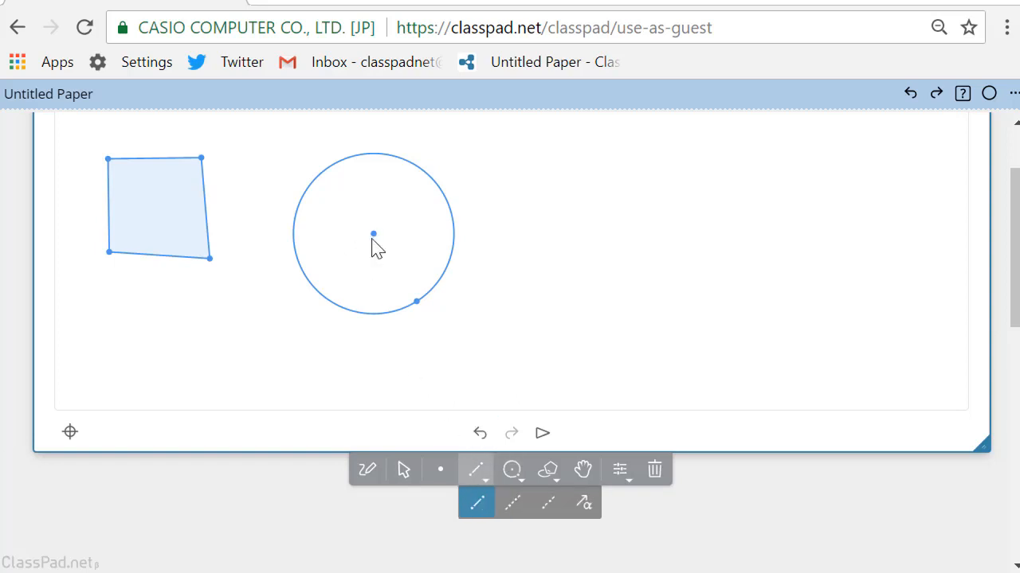
{"action": "left_click", "coordinate": [417, 301]}
Construct a line perpendicular to the radius through its endpoint on the circle
{"action": "left_click", "coordinate": [402, 470]}
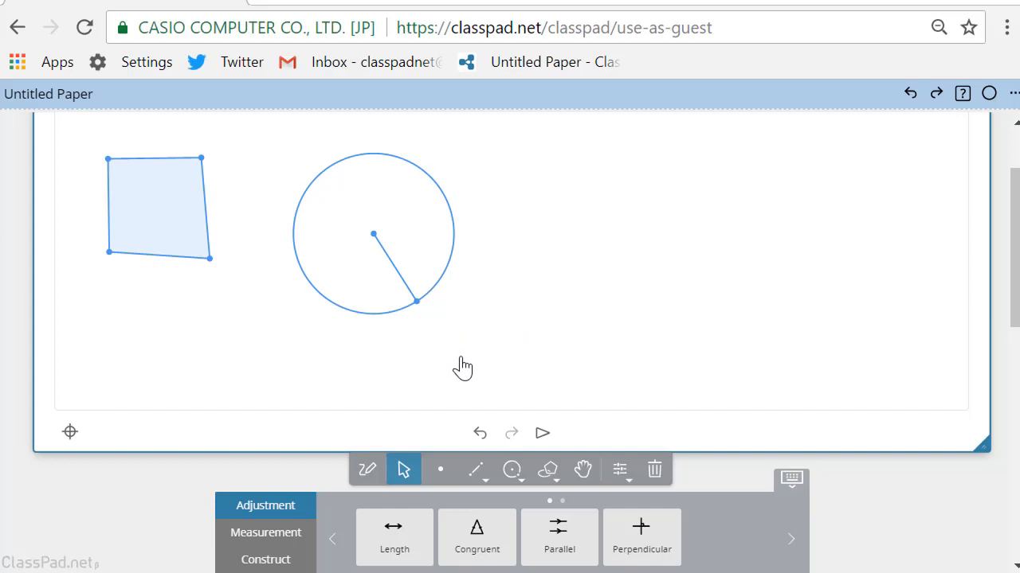
{"action": "left_click", "coordinate": [301, 562]}
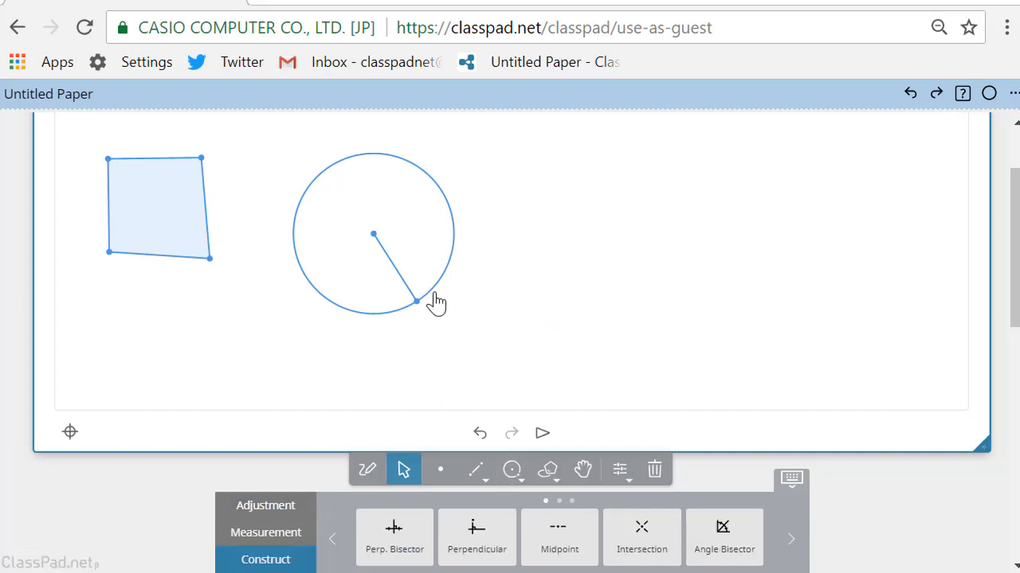
{"action": "left_click", "coordinate": [892, 508]}
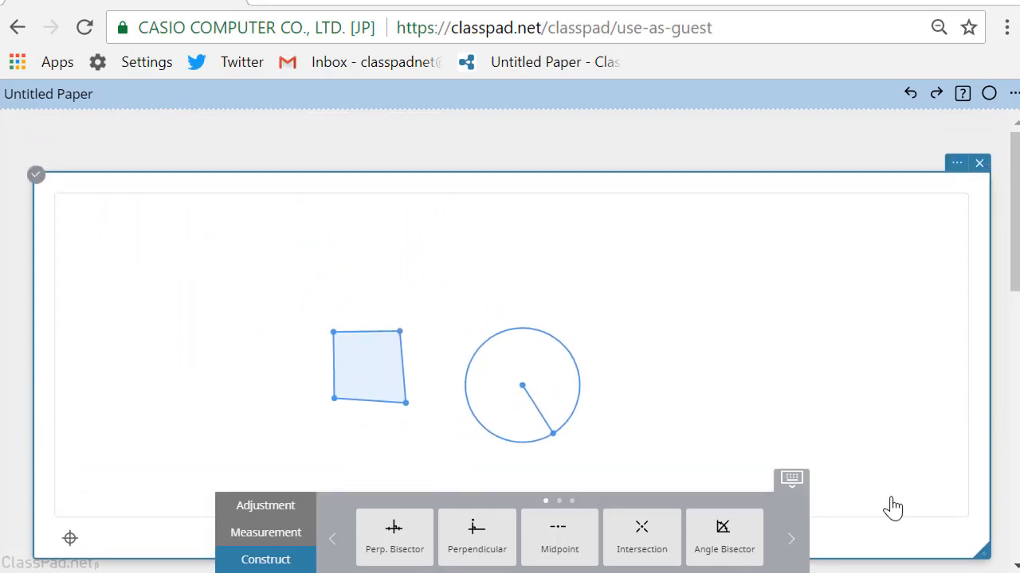
{"action": "left_click", "coordinate": [494, 548]}
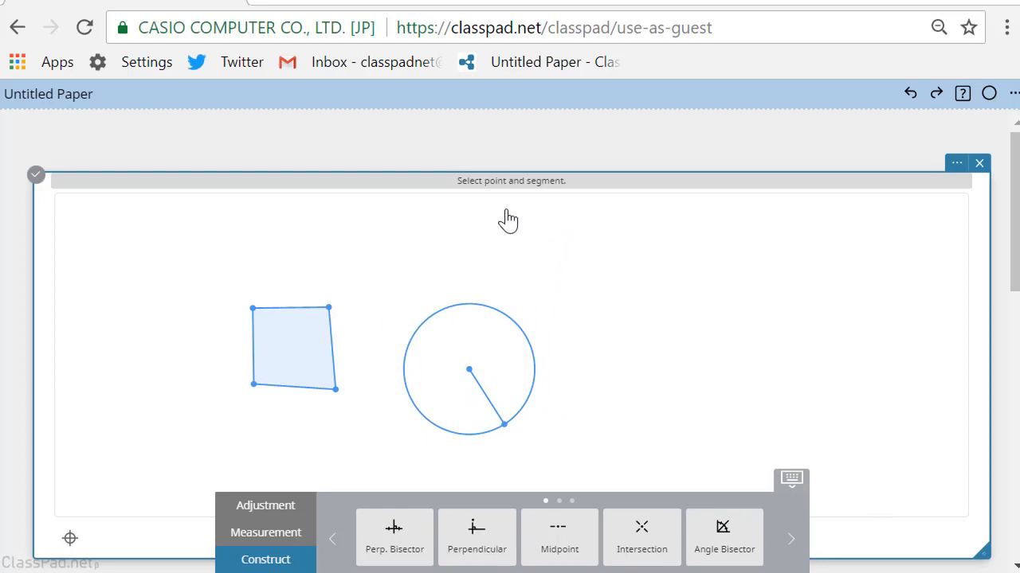
{"action": "left_click", "coordinate": [505, 425]}
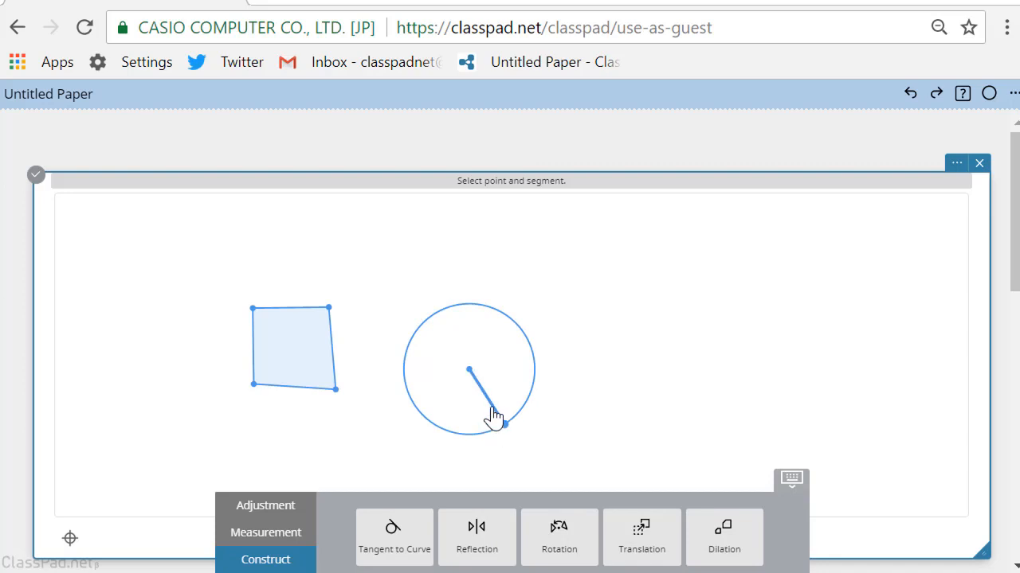
{"action": "left_click", "coordinate": [494, 415]}
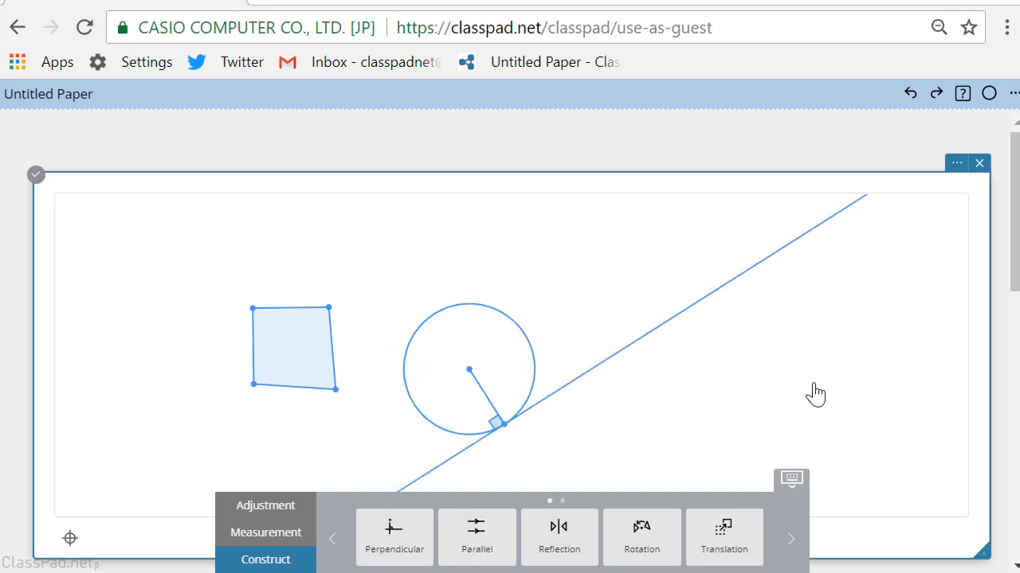
Construct a second line perpendicular to the radius, through the circle's center
{"action": "scroll", "coordinate": [815, 393], "scroll_direction": "up", "scroll_amount": 2}
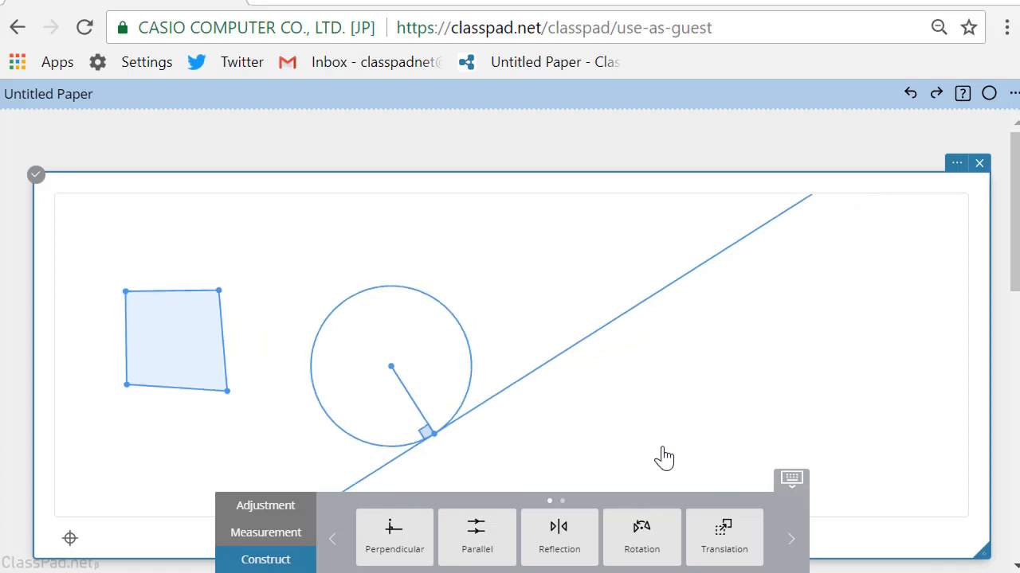
{"action": "left_click", "coordinate": [393, 530]}
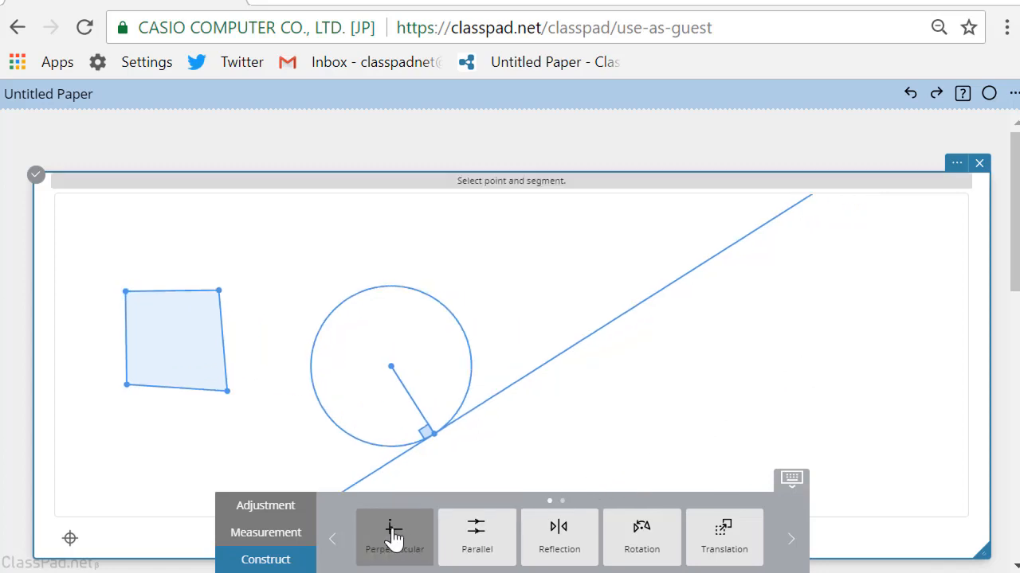
{"action": "left_click", "coordinate": [391, 368]}
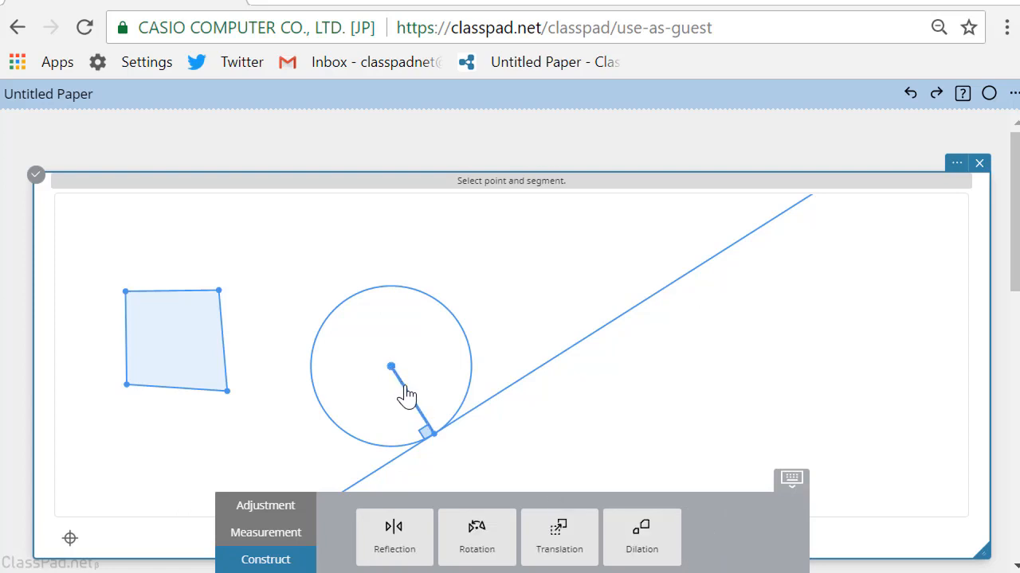
{"action": "left_click", "coordinate": [406, 396]}
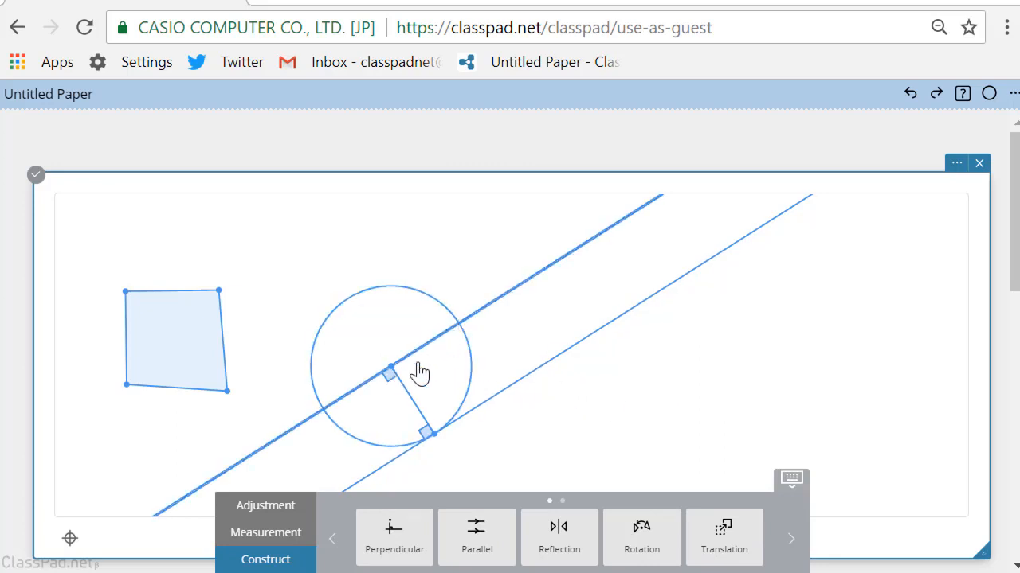
Construct the intersection points of the circle and the perpendicular line through its center
{"action": "left_click", "coordinate": [361, 449]}
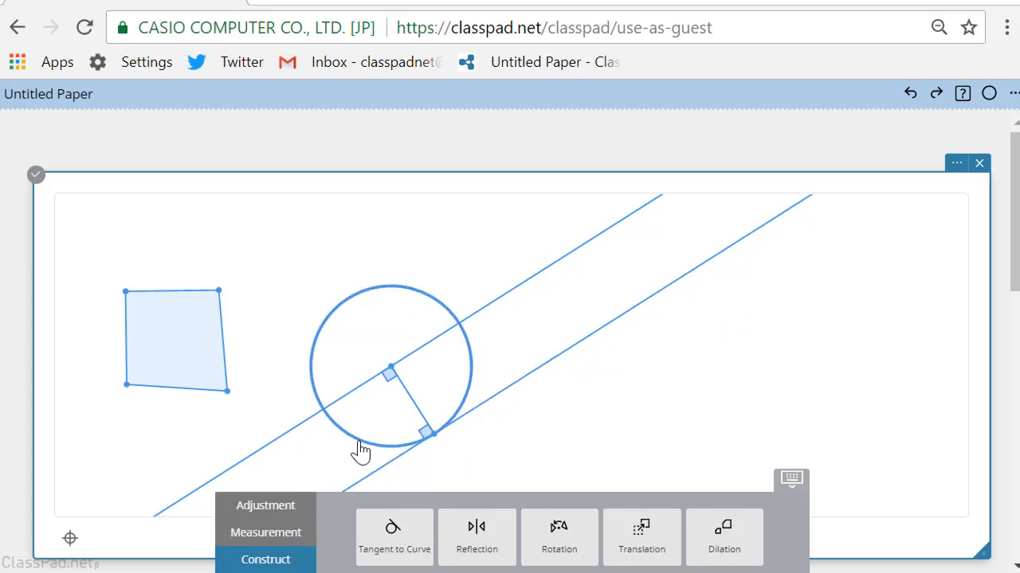
{"action": "left_click", "coordinate": [311, 430]}
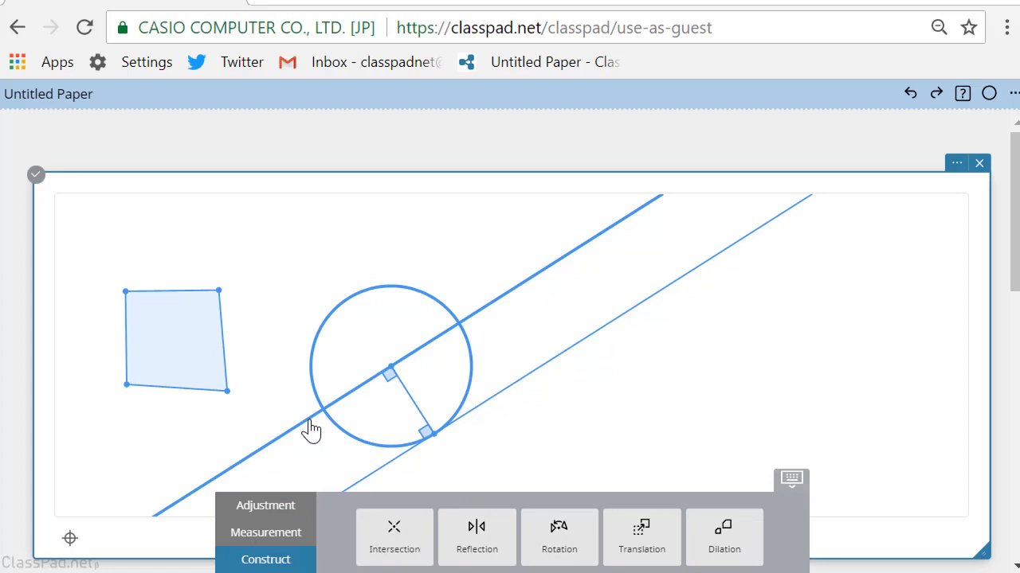
{"action": "left_click", "coordinate": [396, 546]}
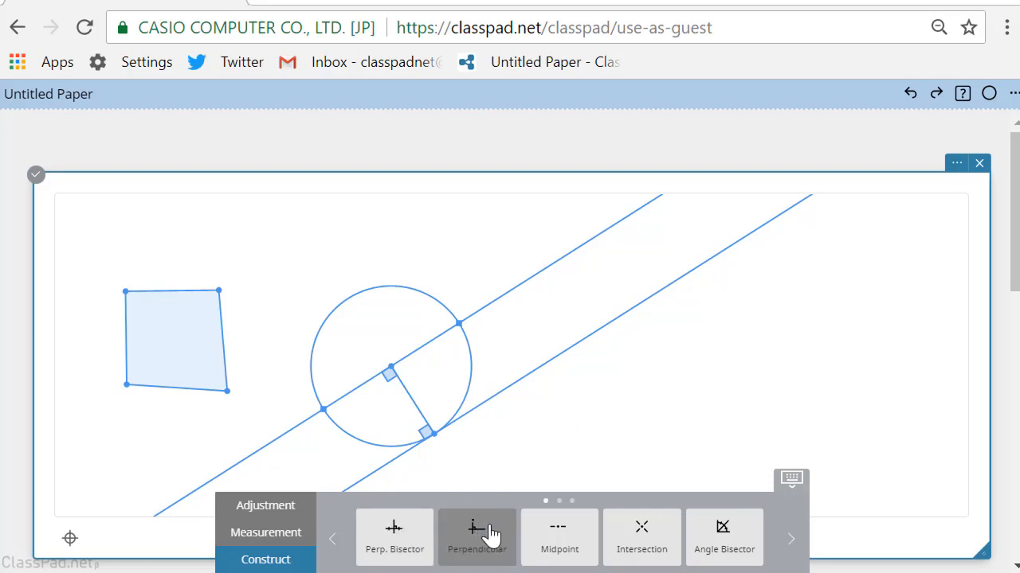
Construct a line parallel to the radius through the lower-left intersection point on the circle
{"action": "left_click", "coordinate": [334, 543]}
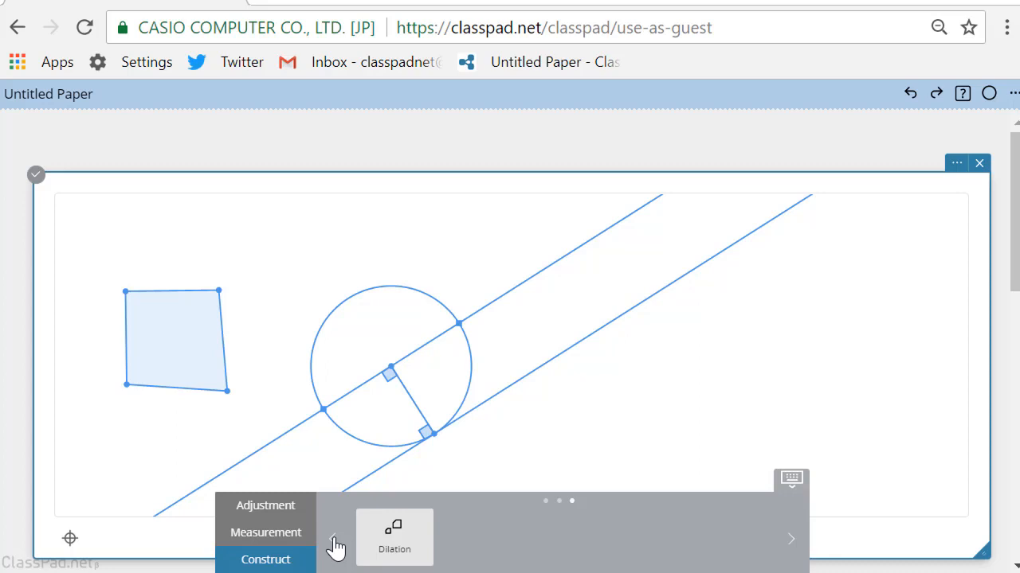
{"action": "scroll", "coordinate": [692, 368], "scroll_direction": "up", "scroll_amount": 3}
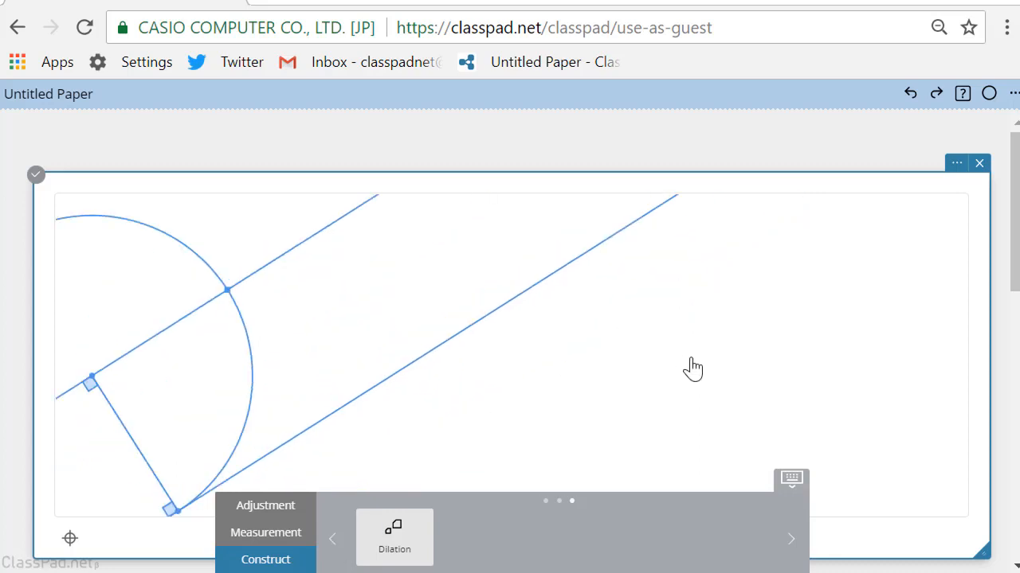
{"action": "scroll", "coordinate": [692, 368], "scroll_direction": "down", "scroll_amount": 3}
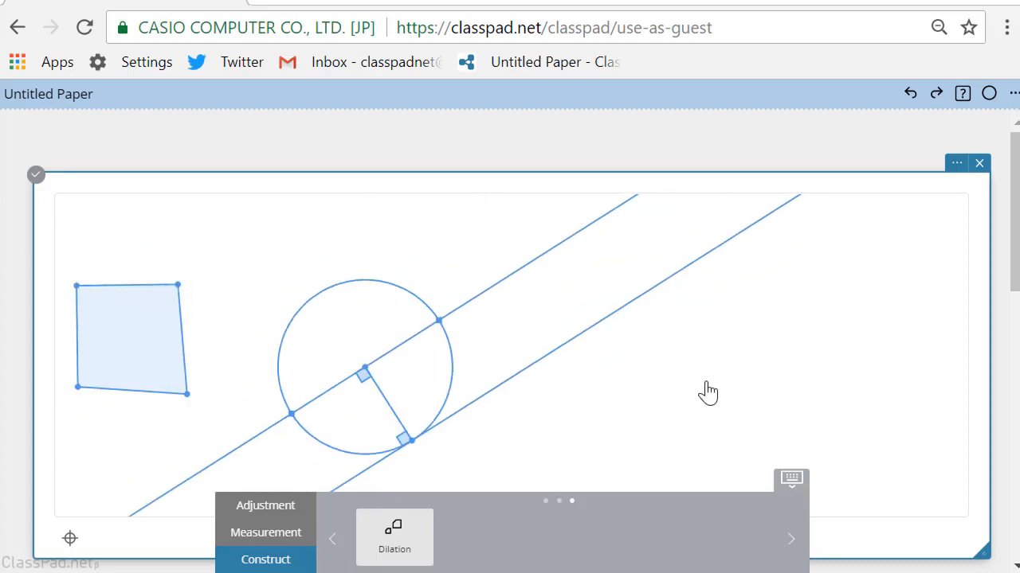
{"action": "left_click", "coordinate": [333, 547]}
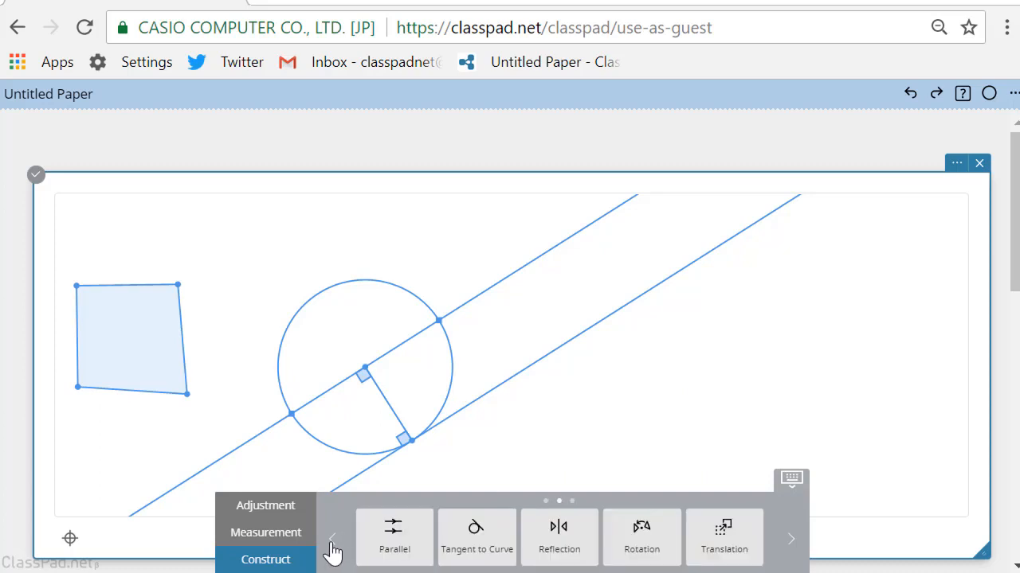
{"action": "left_click", "coordinate": [394, 532]}
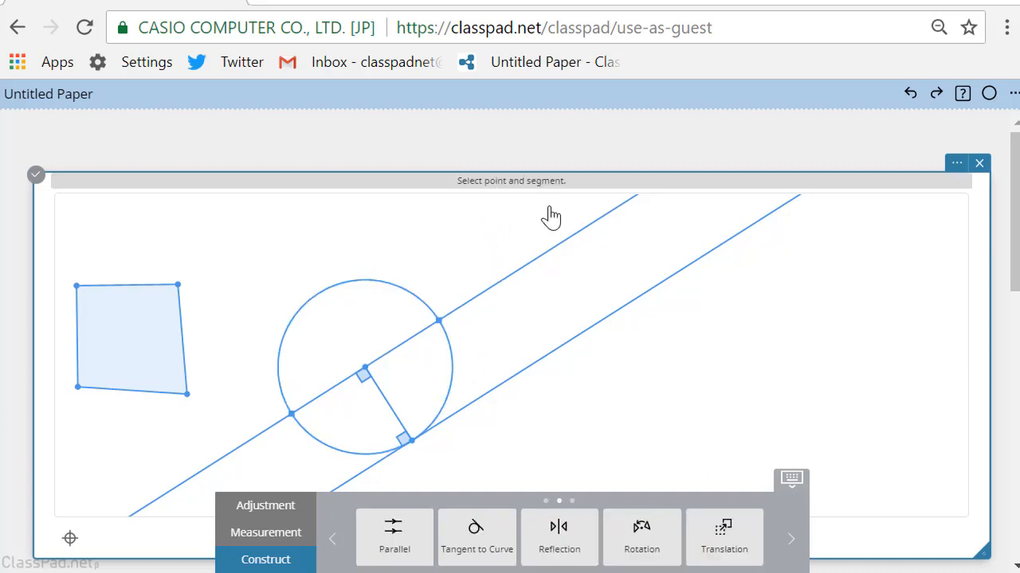
{"action": "left_click", "coordinate": [292, 416]}
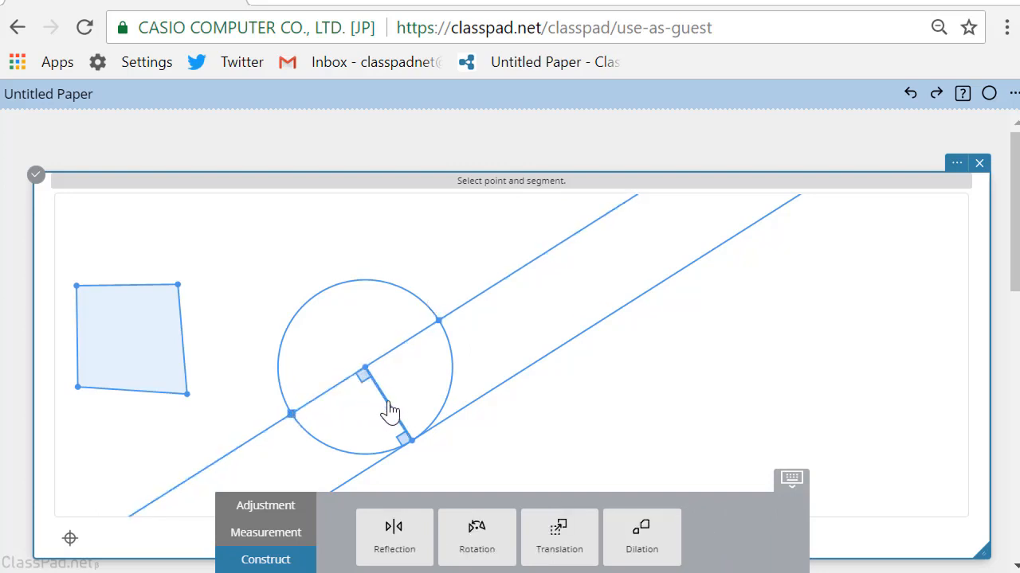
{"action": "left_click", "coordinate": [390, 410]}
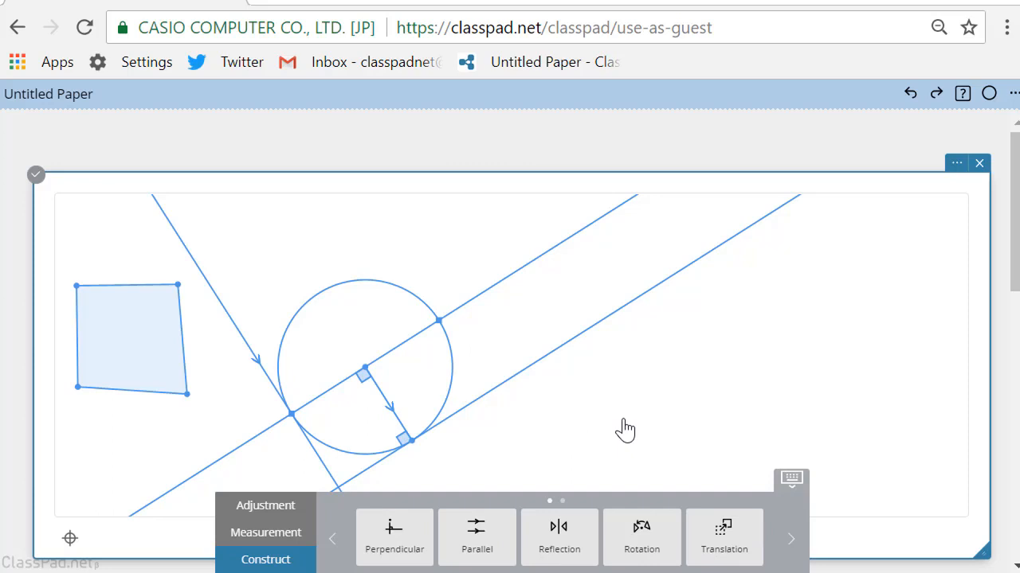
Hide the construction palette and zoom out on the whole figure
{"action": "left_click", "coordinate": [793, 483]}
{"action": "scroll", "coordinate": [901, 446], "scroll_direction": "down", "scroll_amount": 2}
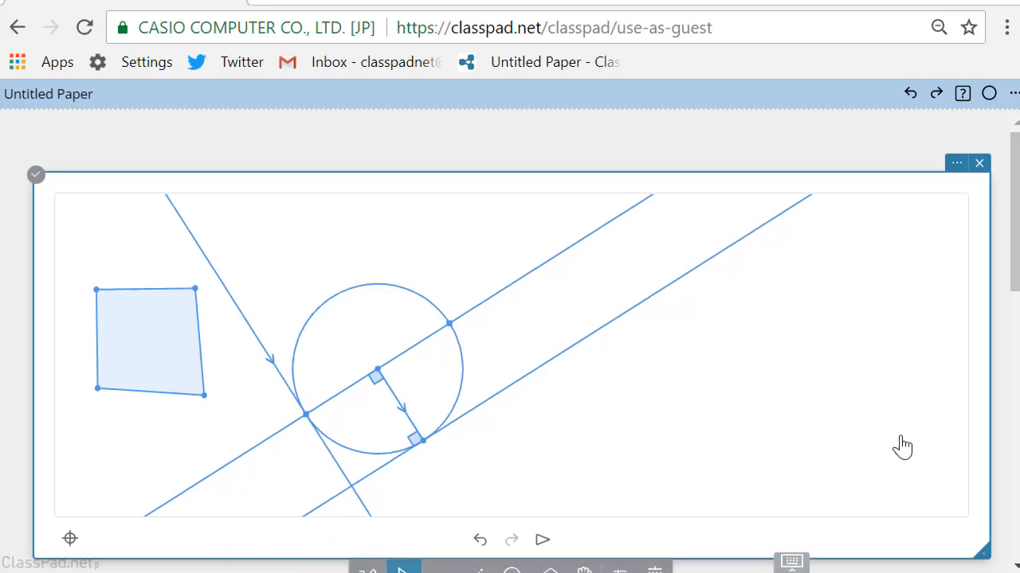
{"action": "scroll", "coordinate": [868, 426], "scroll_direction": "down", "scroll_amount": 2}
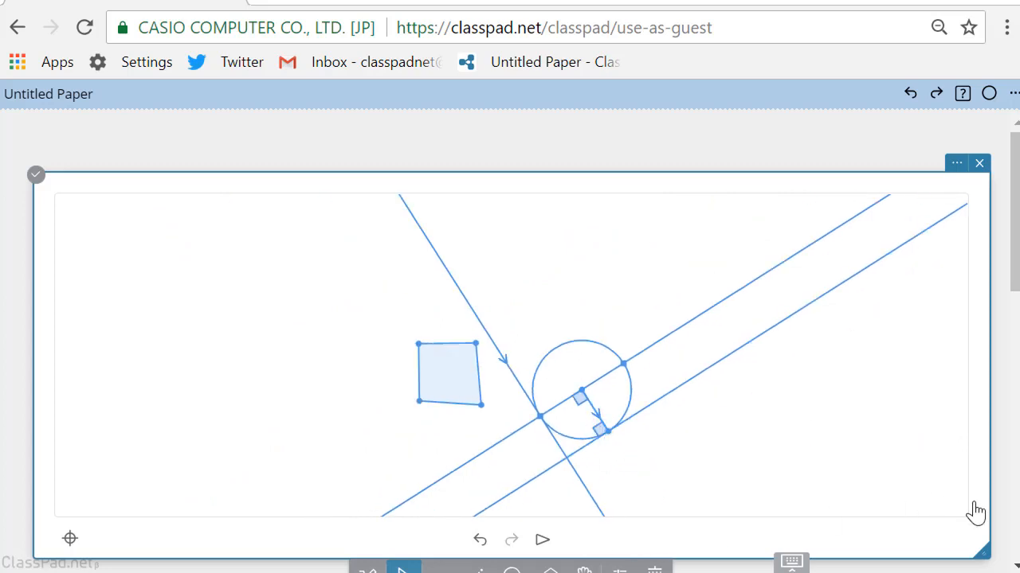
Construct the intersection point of the line parallel to the radius and the perpendicular line through the radius's endpoint
{"action": "scroll", "coordinate": [1002, 526], "scroll_direction": "down", "scroll_amount": 3}
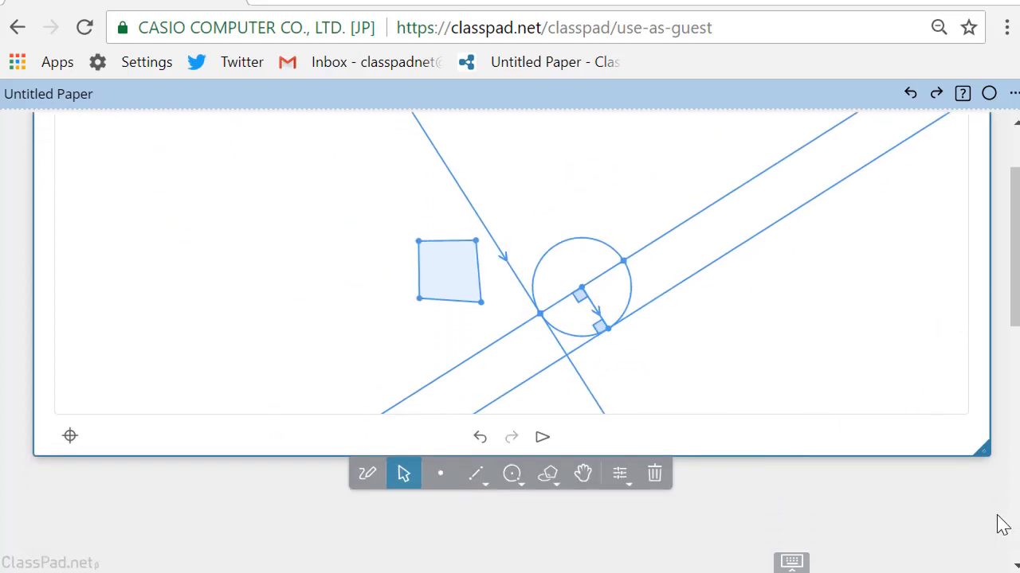
{"action": "scroll", "coordinate": [1002, 526], "scroll_direction": "up", "scroll_amount": 1}
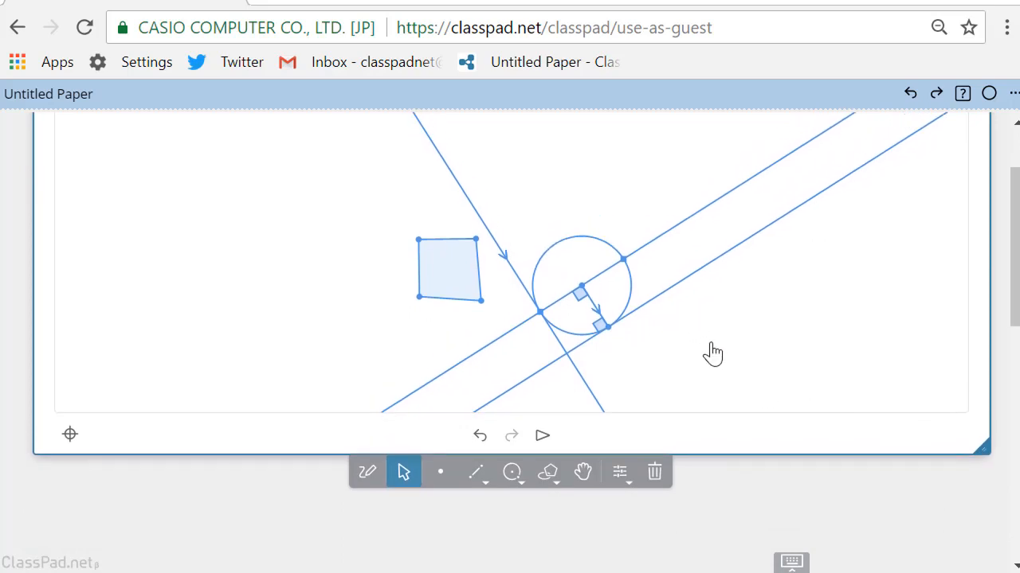
{"action": "scroll", "coordinate": [710, 331], "scroll_direction": "up", "scroll_amount": 3}
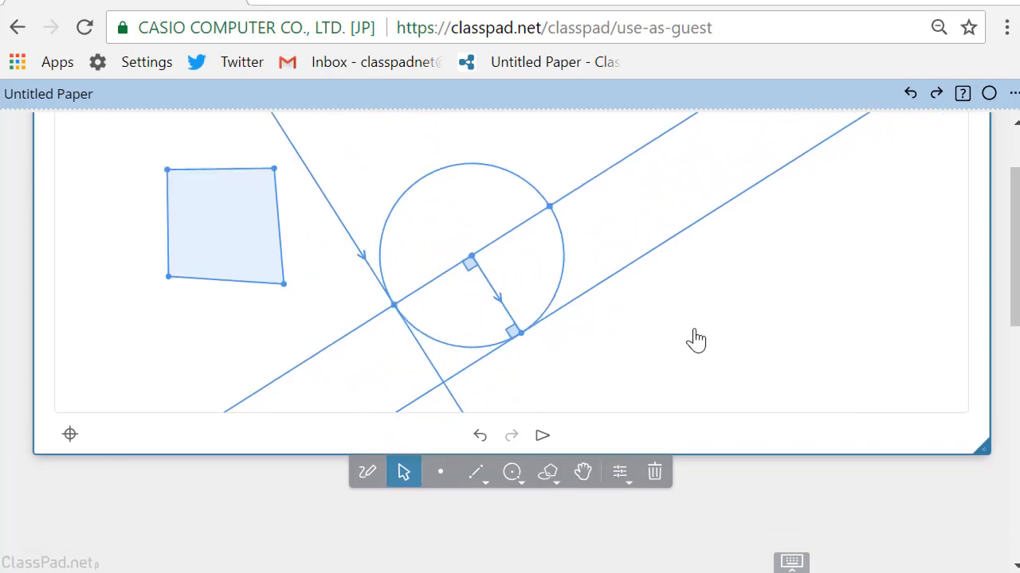
{"action": "left_click", "coordinate": [549, 473]}
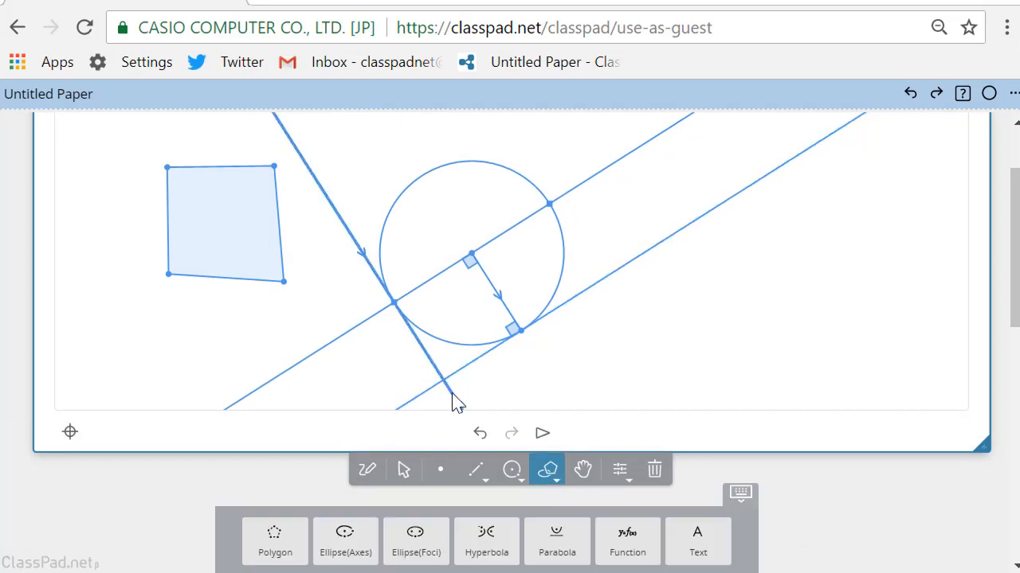
{"action": "left_click", "coordinate": [403, 469]}
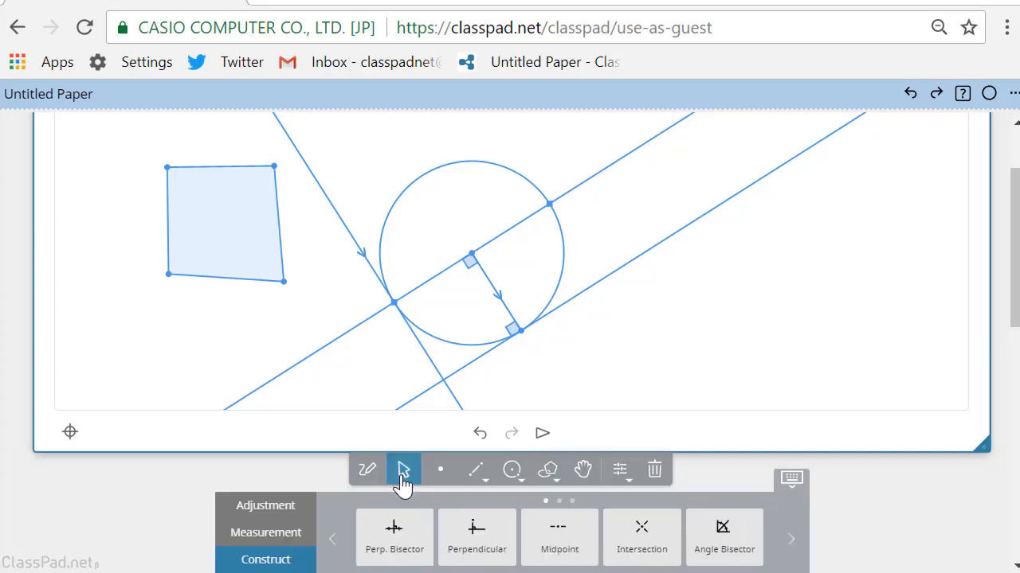
{"action": "left_click", "coordinate": [452, 395]}
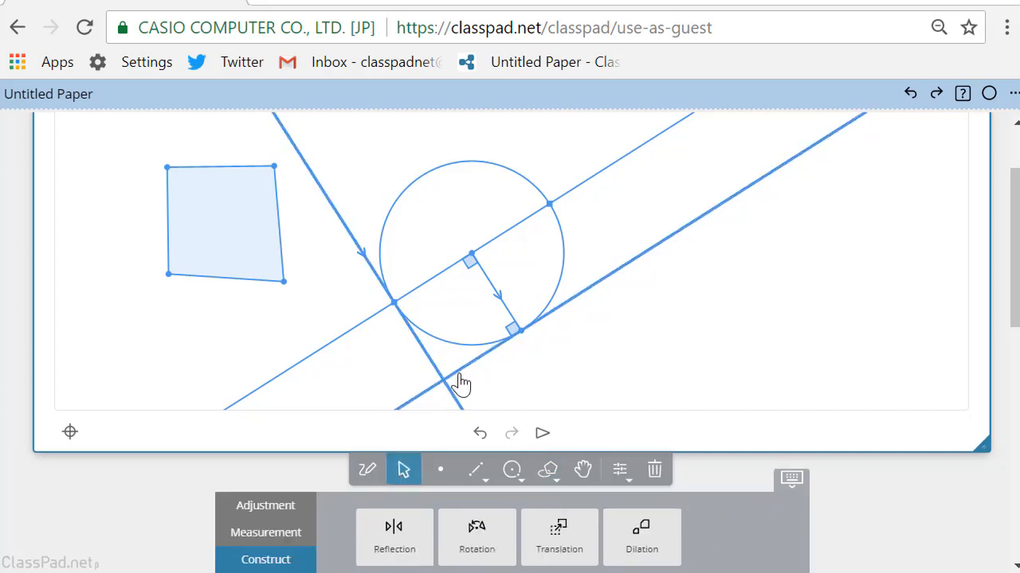
{"action": "left_click", "coordinate": [460, 385]}
{"action": "left_click", "coordinate": [394, 535]}
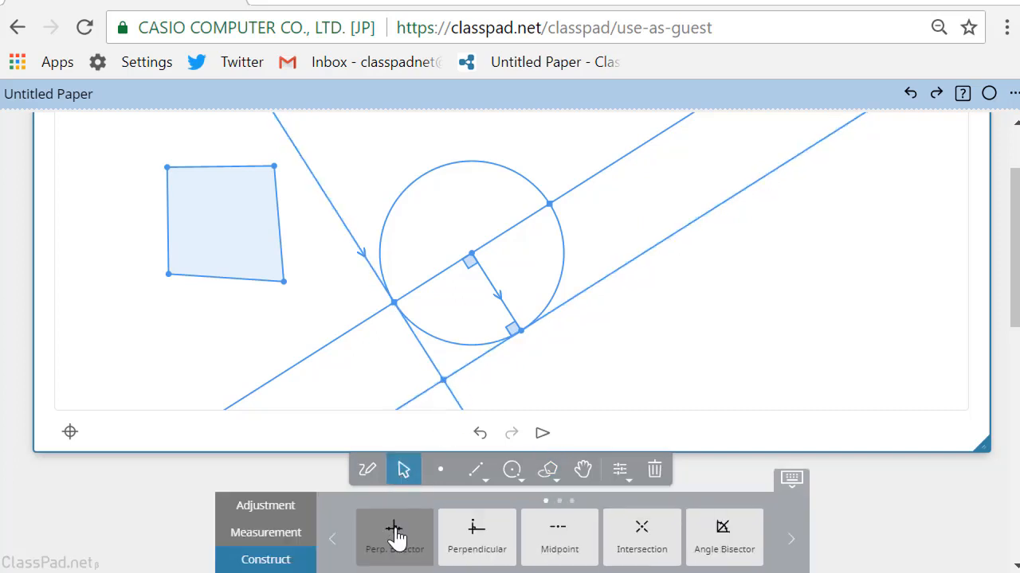
Draw a four-sided polygon through the circle's center, the radius's endpoint, the new intersection point and the lower-left point on the circle
{"action": "left_click", "coordinate": [548, 475]}
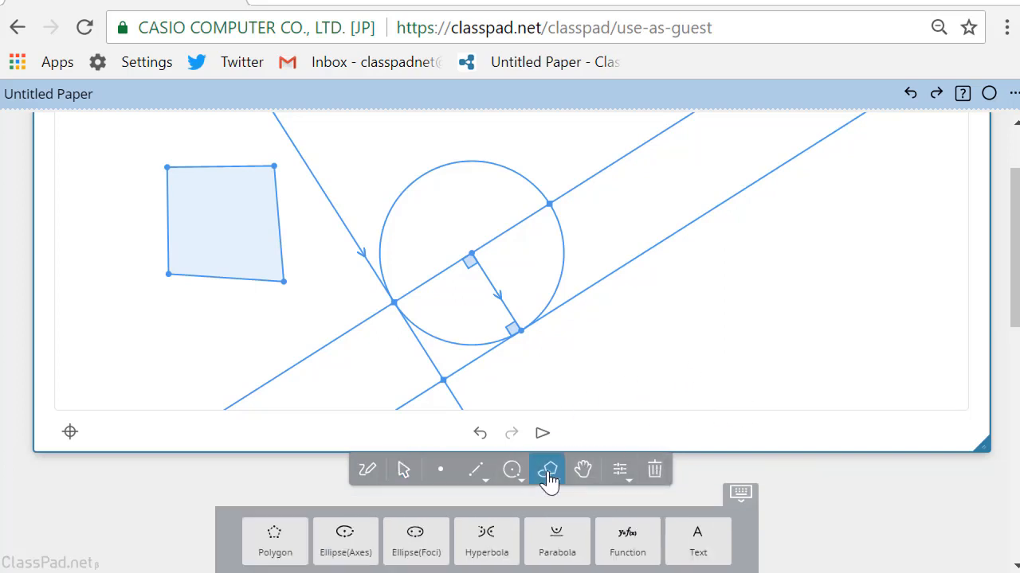
{"action": "left_click", "coordinate": [284, 550]}
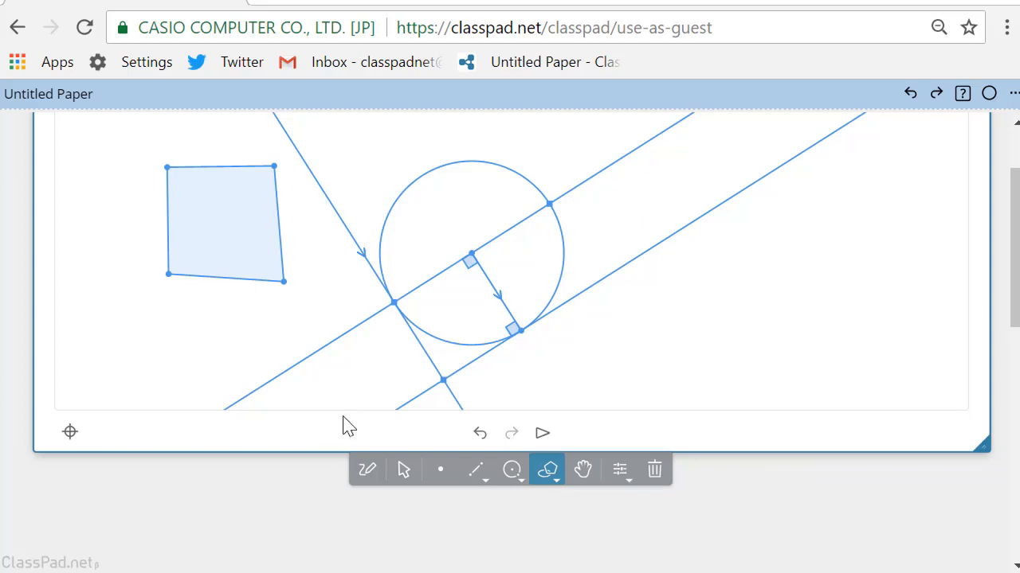
{"action": "left_click", "coordinate": [394, 303]}
{"action": "left_click", "coordinate": [471, 255]}
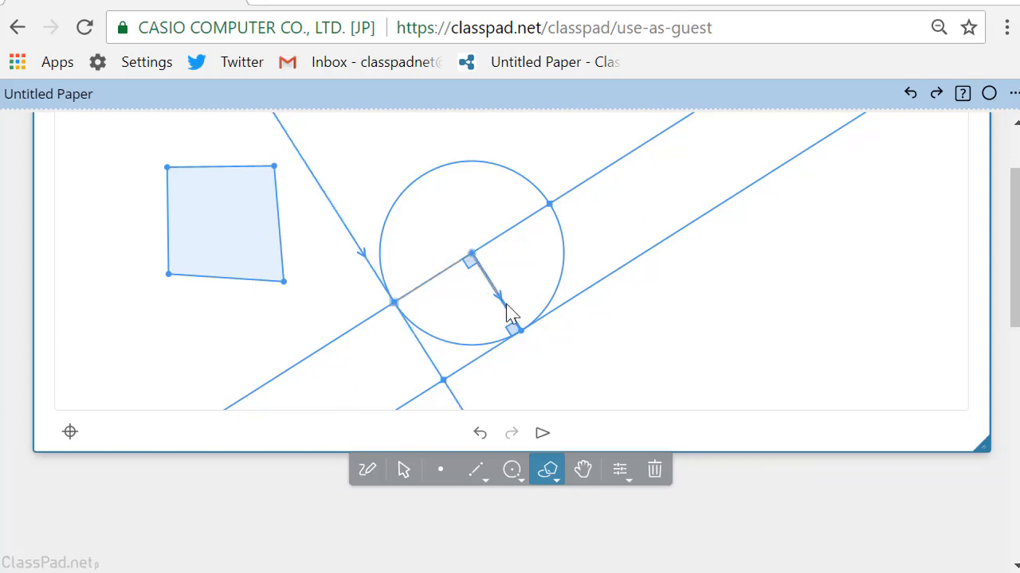
{"action": "left_click", "coordinate": [520, 331]}
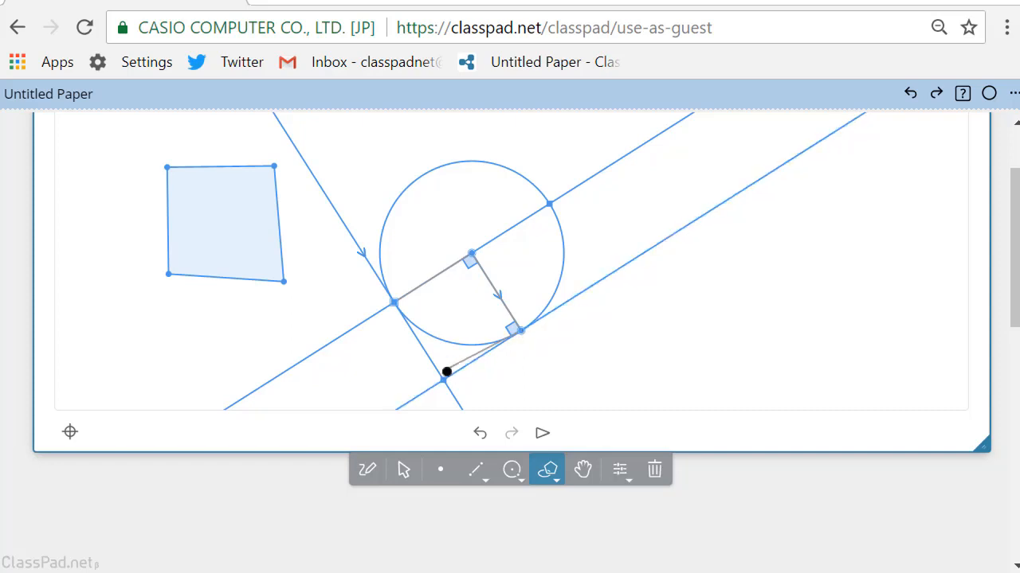
{"action": "left_click", "coordinate": [444, 384]}
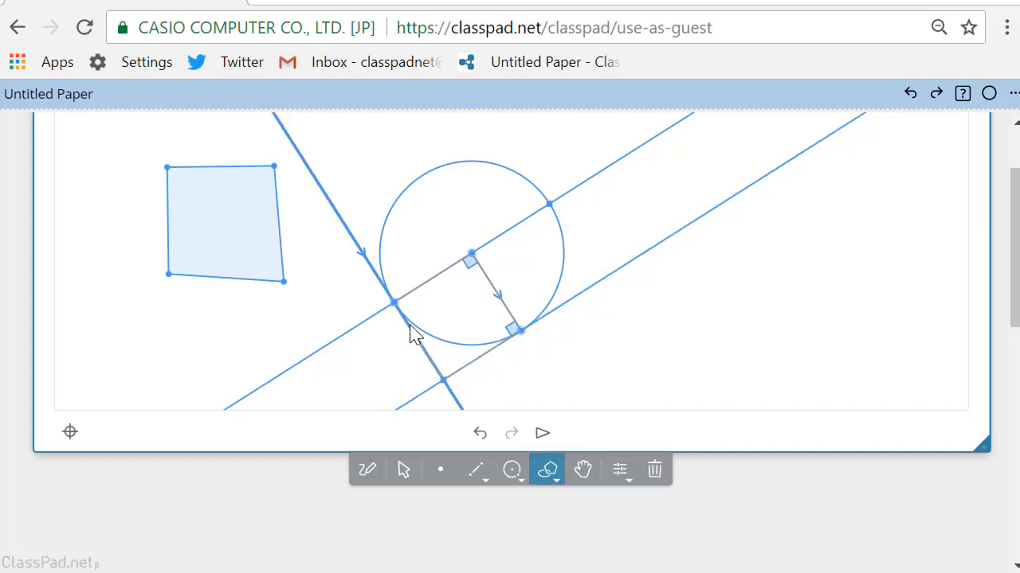
{"action": "left_click", "coordinate": [394, 304]}
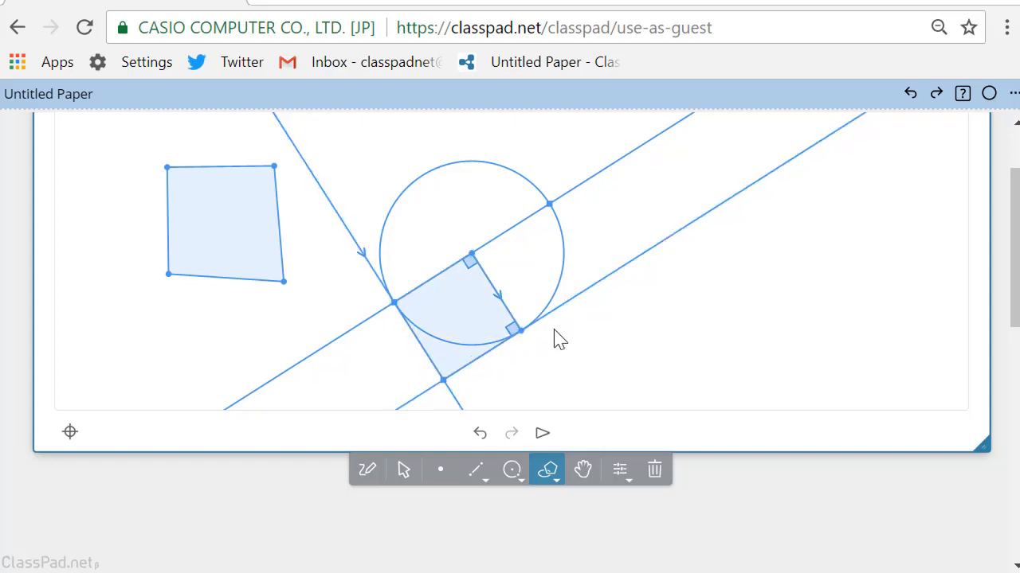
Adjust the separate freehand quadrilateral into a regular polygon
{"action": "left_click", "coordinate": [405, 471]}
{"action": "left_click", "coordinate": [239, 269]}
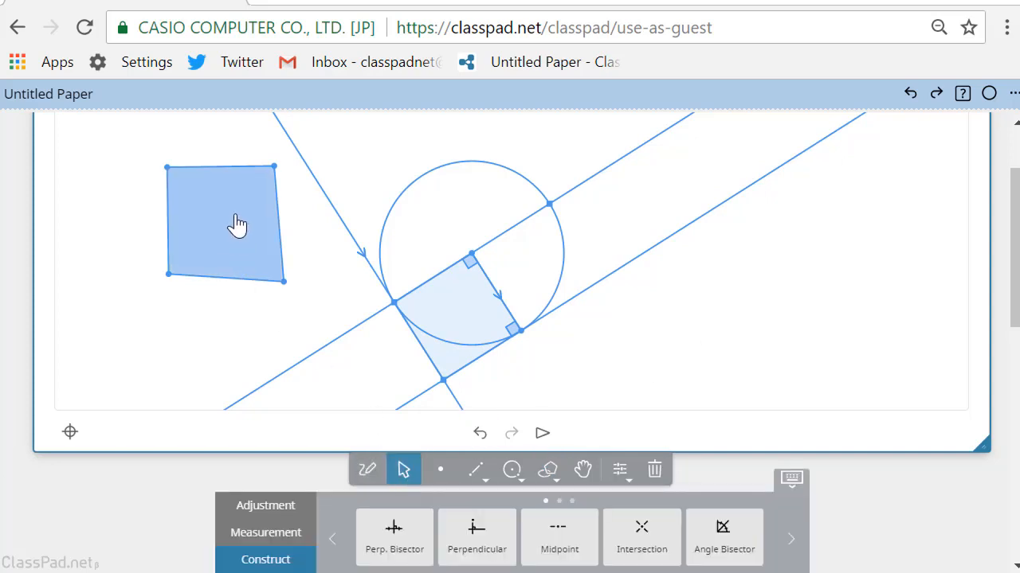
{"action": "left_click", "coordinate": [288, 511]}
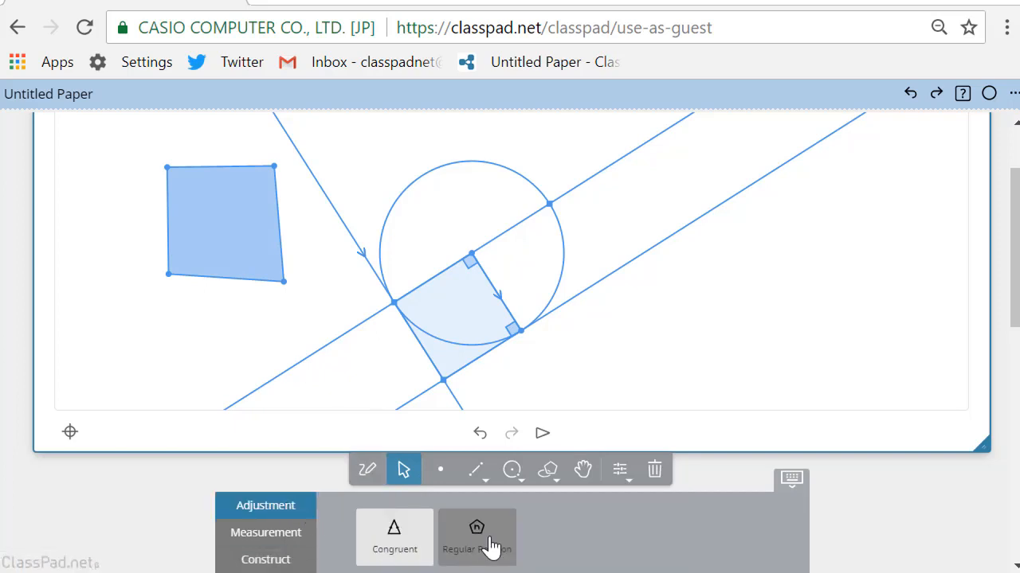
{"action": "left_click", "coordinate": [486, 542]}
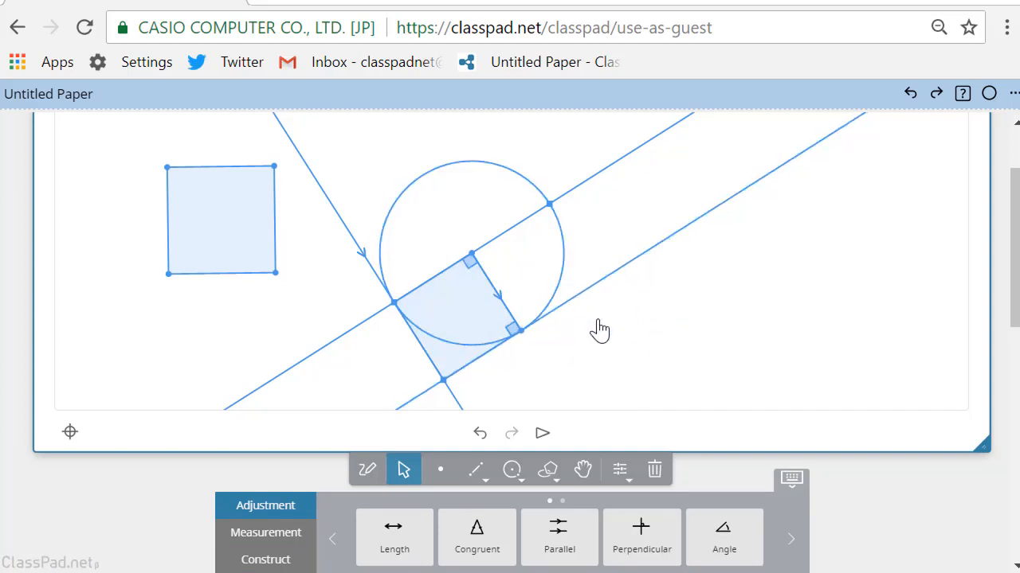
Hide the circle and the three construction lines so that only the polygons and points are displayed
{"action": "left_click", "coordinate": [555, 301]}
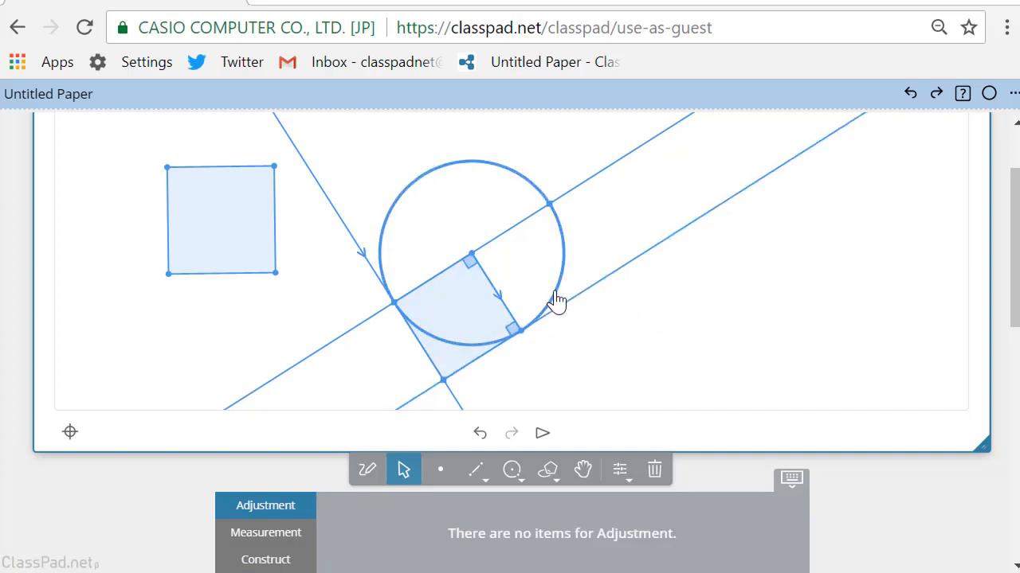
{"action": "left_click", "coordinate": [565, 302]}
{"action": "left_click", "coordinate": [582, 295]}
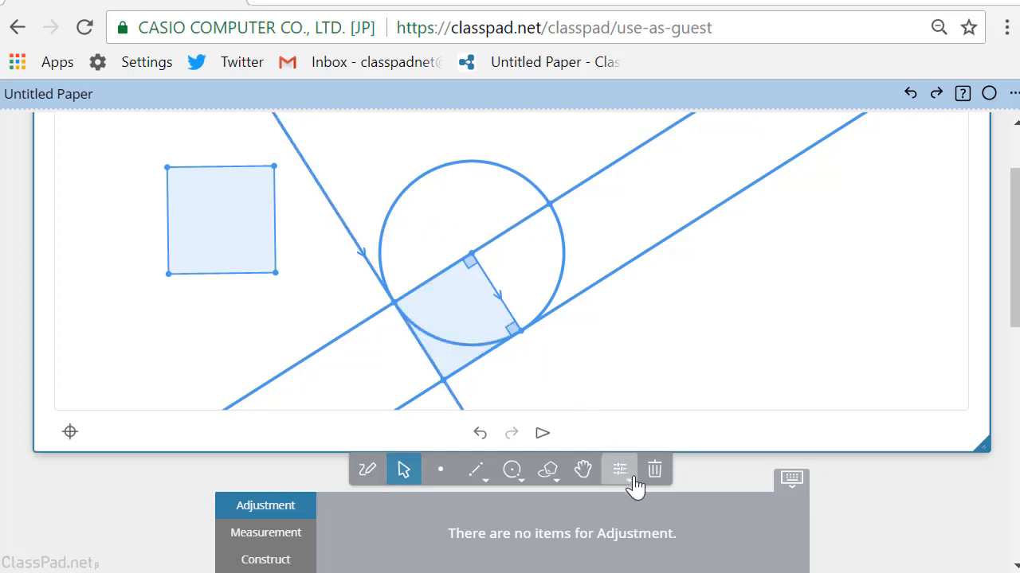
{"action": "left_click", "coordinate": [793, 482]}
{"action": "scroll", "coordinate": [823, 534], "scroll_direction": "down", "scroll_amount": 1}
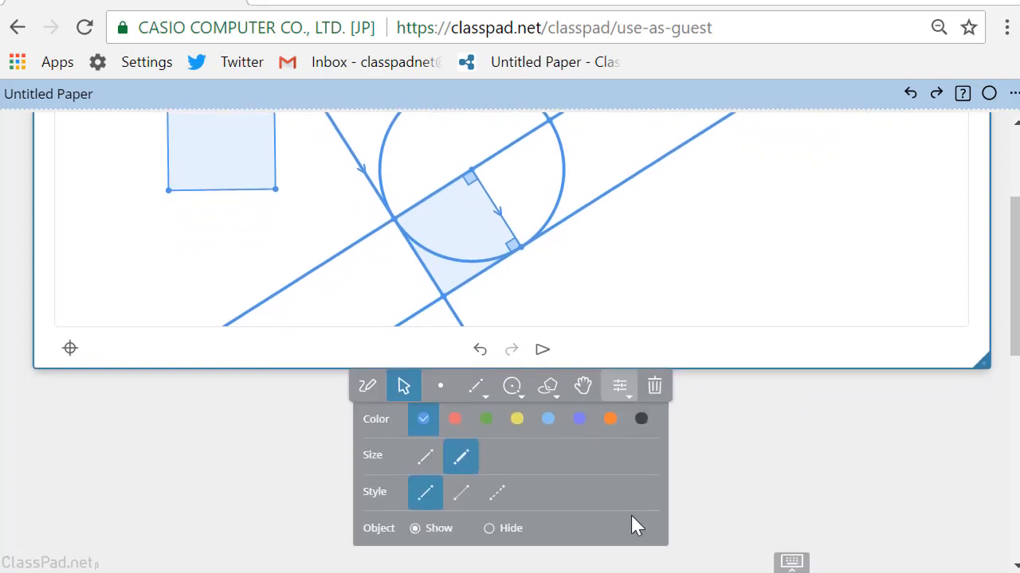
{"action": "left_click", "coordinate": [488, 529]}
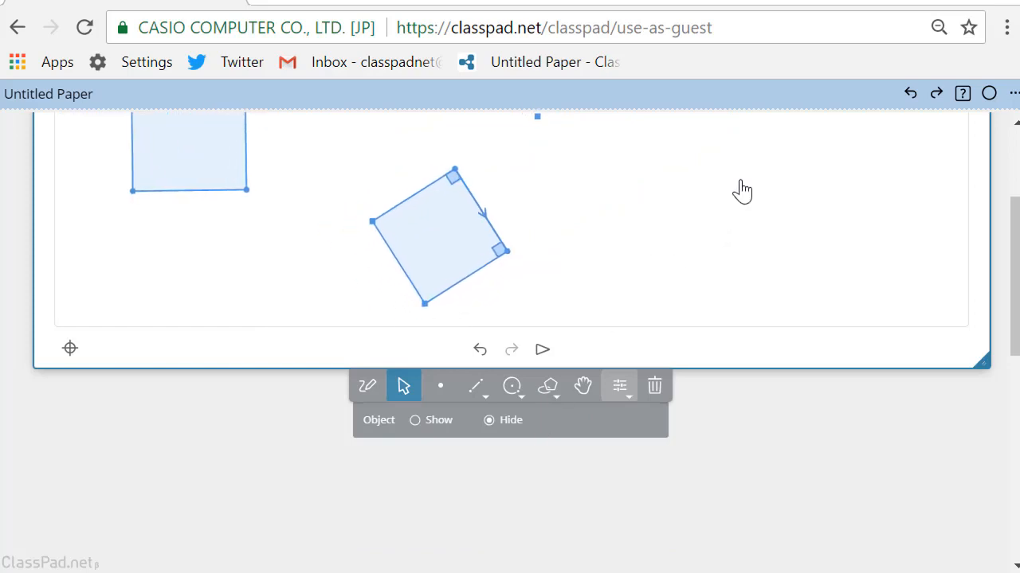
Move the upper vertex of the constructed square up and to the right to enlarge and rotate the square
{"action": "scroll", "coordinate": [769, 436], "scroll_direction": "down", "scroll_amount": 2}
{"action": "scroll", "coordinate": [769, 436], "scroll_direction": "up", "scroll_amount": 3}
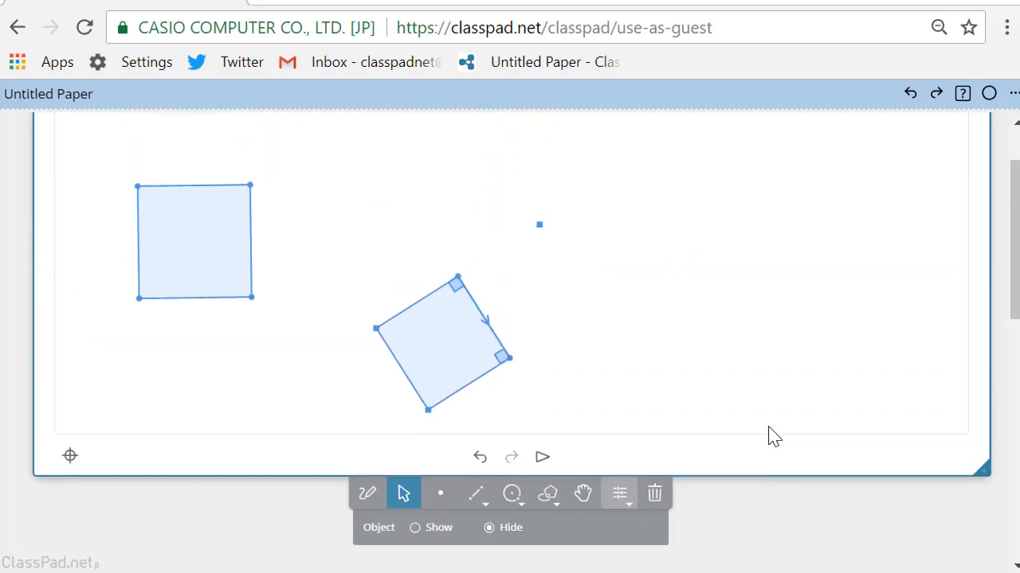
{"action": "left_click", "coordinate": [462, 382]}
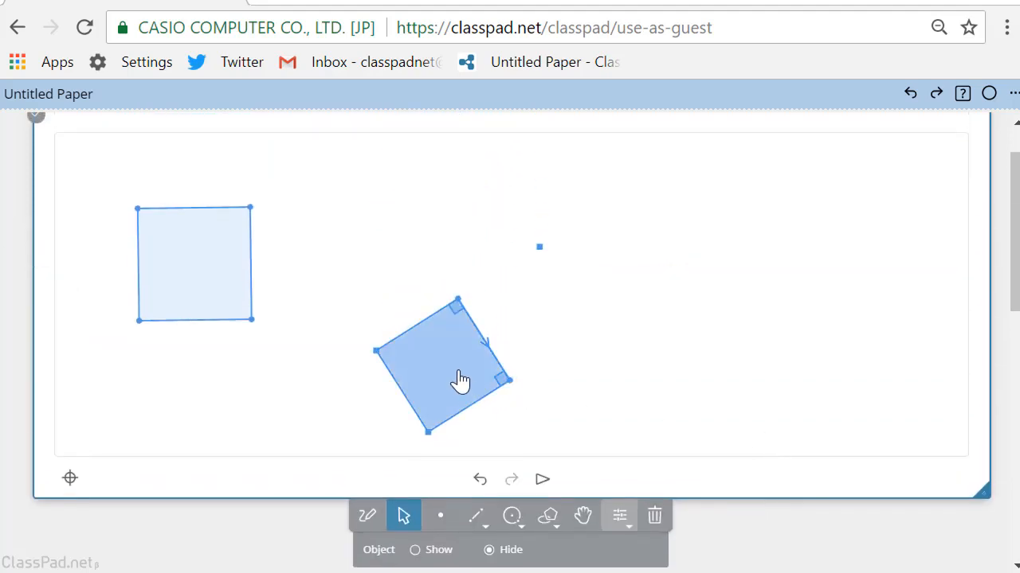
{"action": "left_click", "coordinate": [465, 309]}
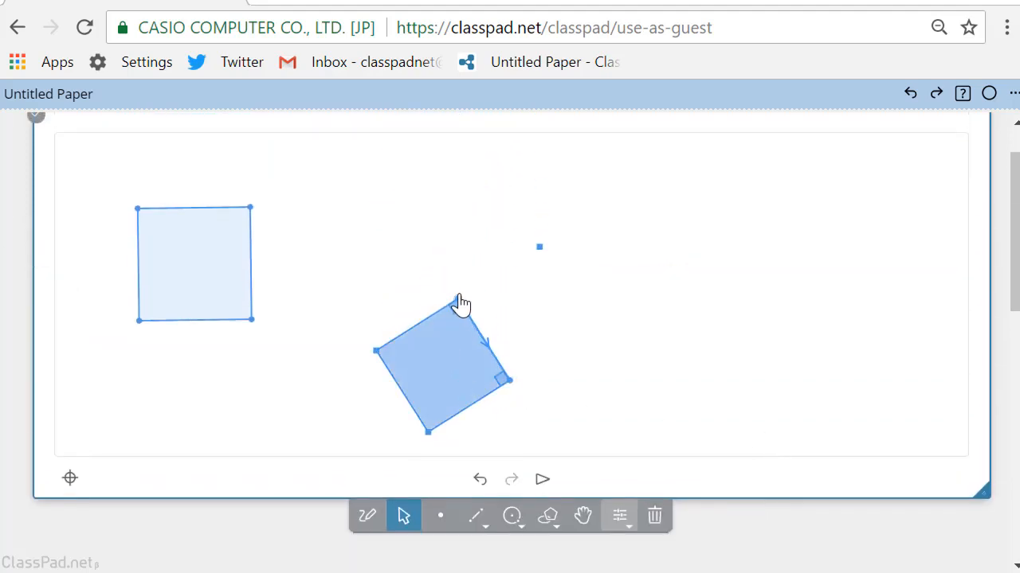
{"action": "left_click_drag", "start_coordinate": [461, 303], "coordinate": [486, 238]}
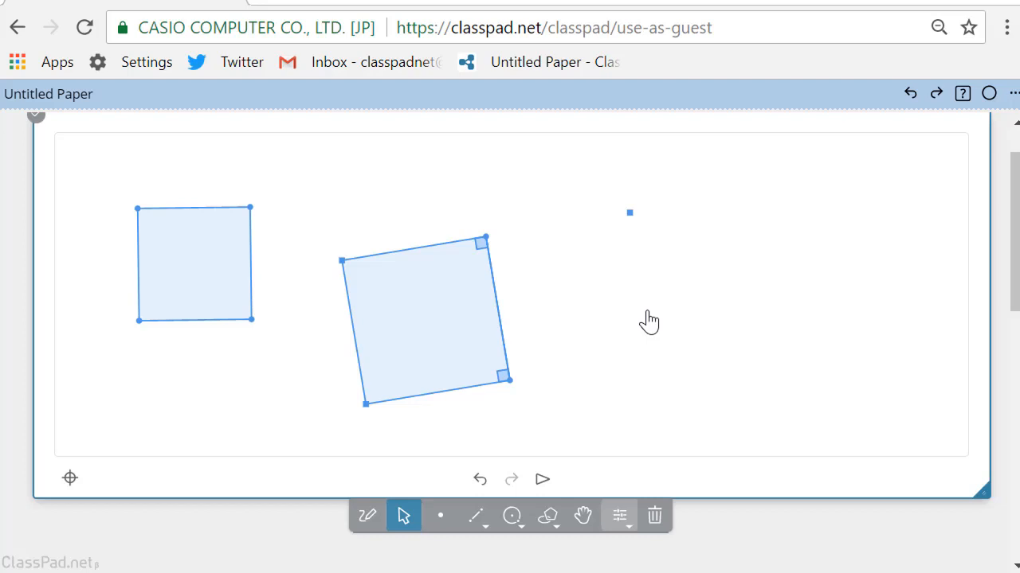
Move the two right-hand vertices of the adjusted freehand square to test how its shape responds
{"action": "left_click", "coordinate": [211, 268]}
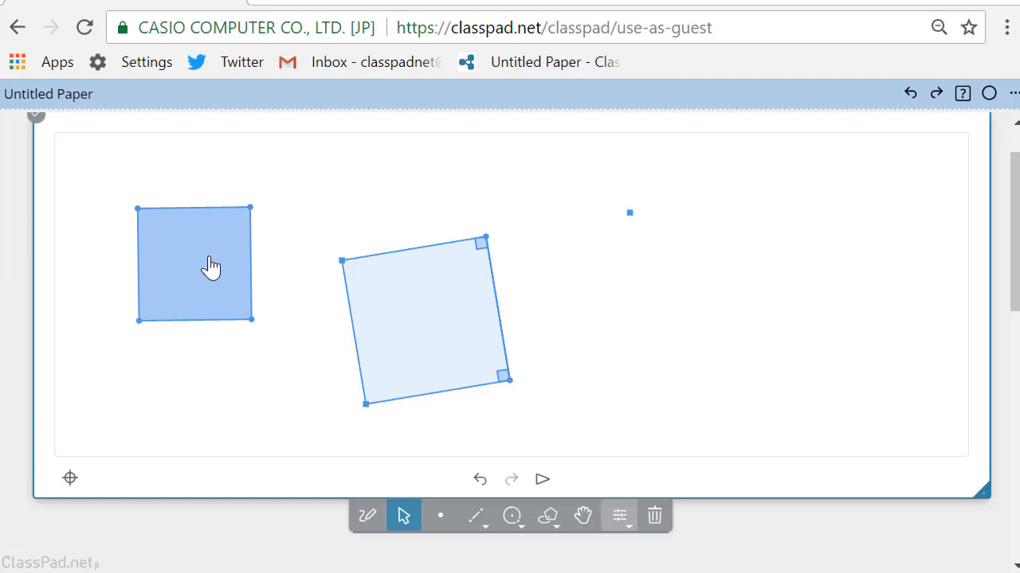
{"action": "left_click_drag", "start_coordinate": [251, 213], "coordinate": [203, 216]}
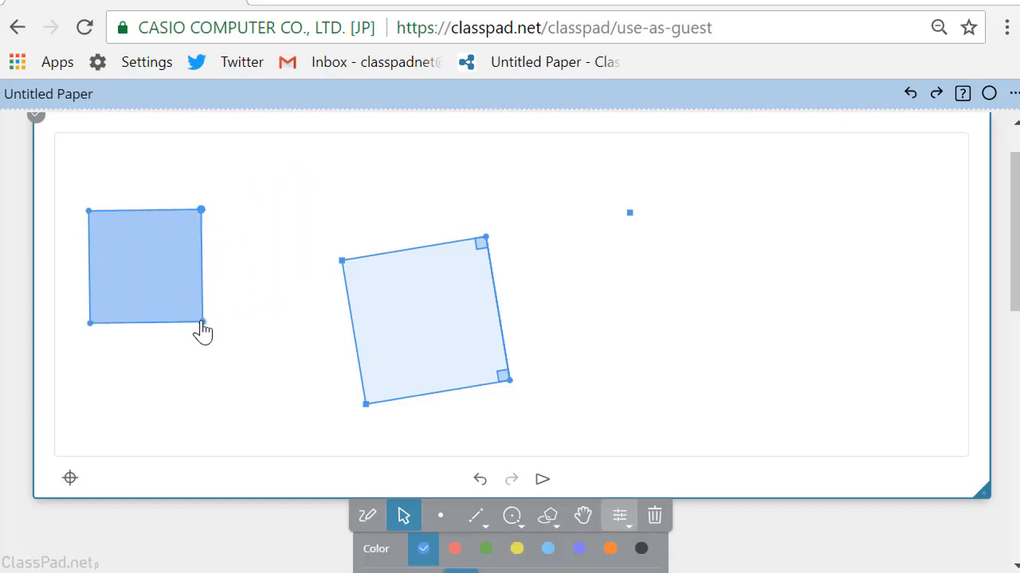
{"action": "left_click_drag", "start_coordinate": [201, 330], "coordinate": [274, 391]}
{"action": "left_click_drag", "start_coordinate": [255, 348], "coordinate": [202, 343]}
{"action": "left_click", "coordinate": [277, 357]}
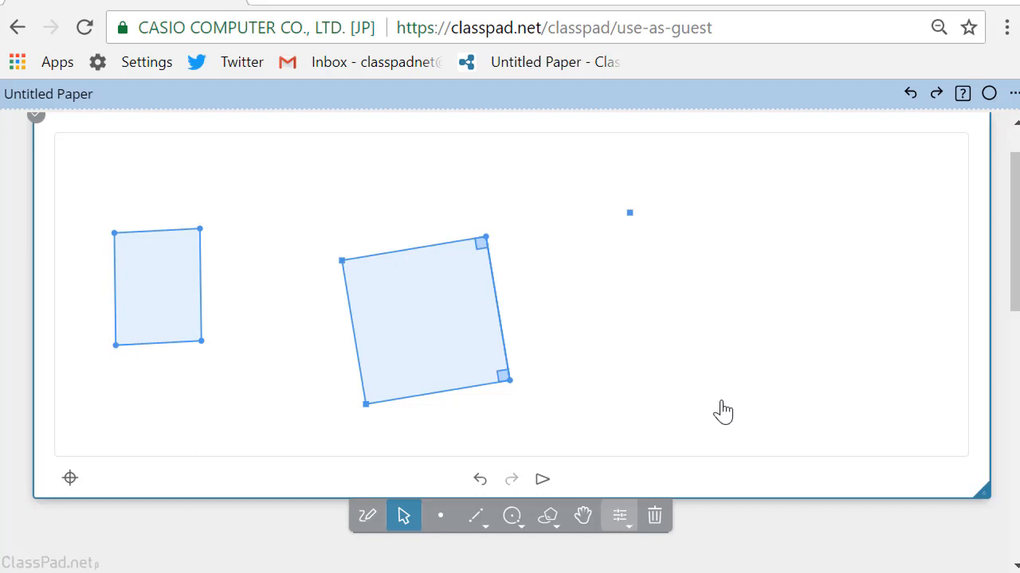
Draw a nearly horizontal line segment in the empty area right of the constructed square
{"action": "left_click", "coordinate": [477, 521]}
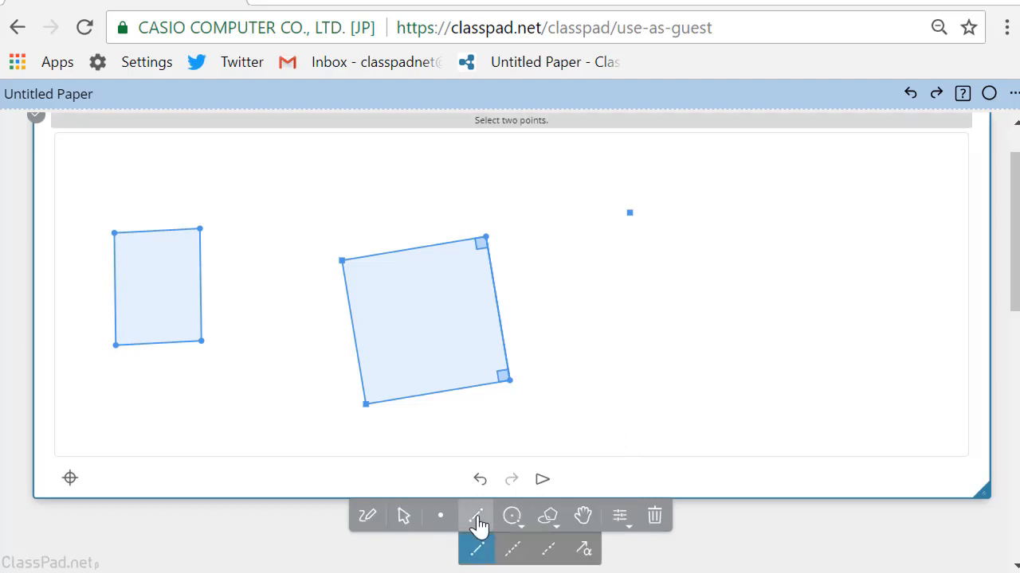
{"action": "left_click", "coordinate": [663, 367]}
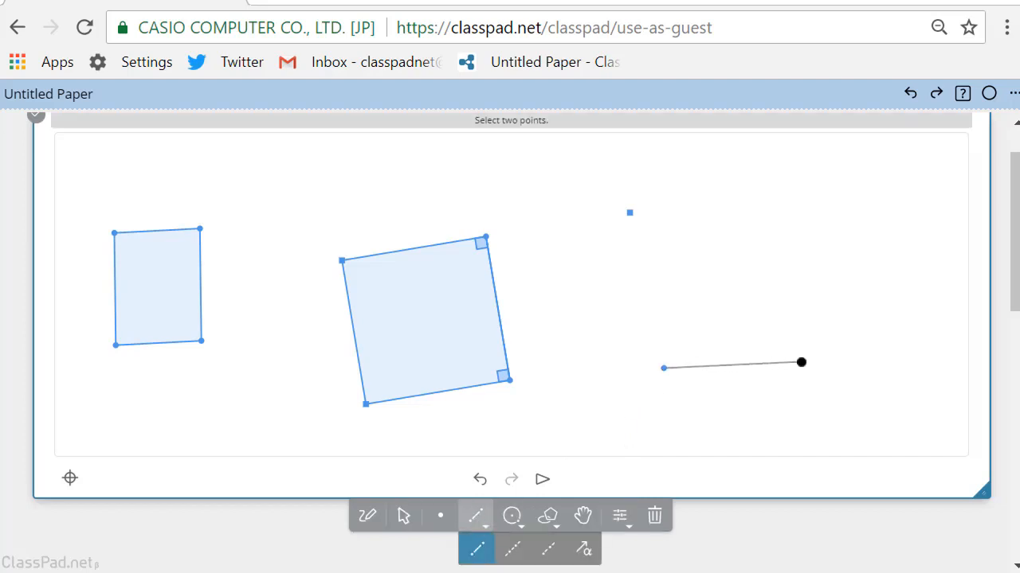
{"action": "left_click", "coordinate": [801, 363]}
Construct a copy of the new segment rotated by 90 degrees about its left endpoint
{"action": "left_click", "coordinate": [403, 518]}
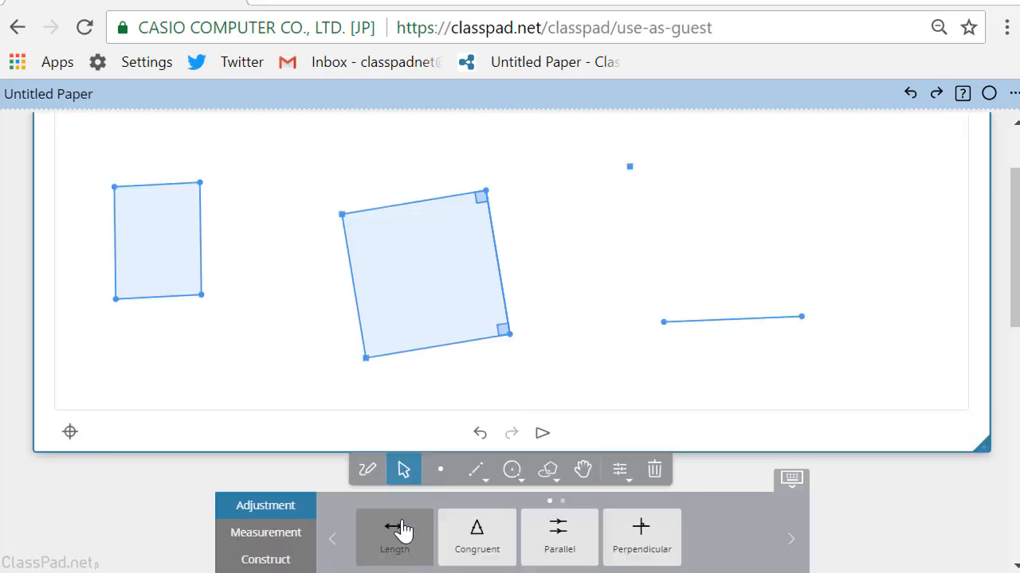
{"action": "left_click", "coordinate": [285, 562]}
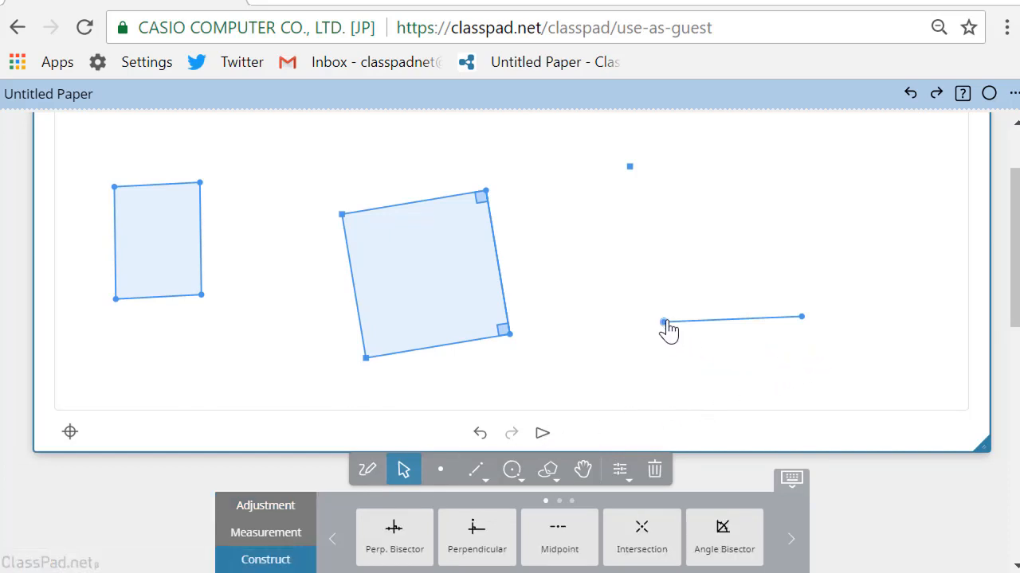
{"action": "left_click", "coordinate": [791, 542]}
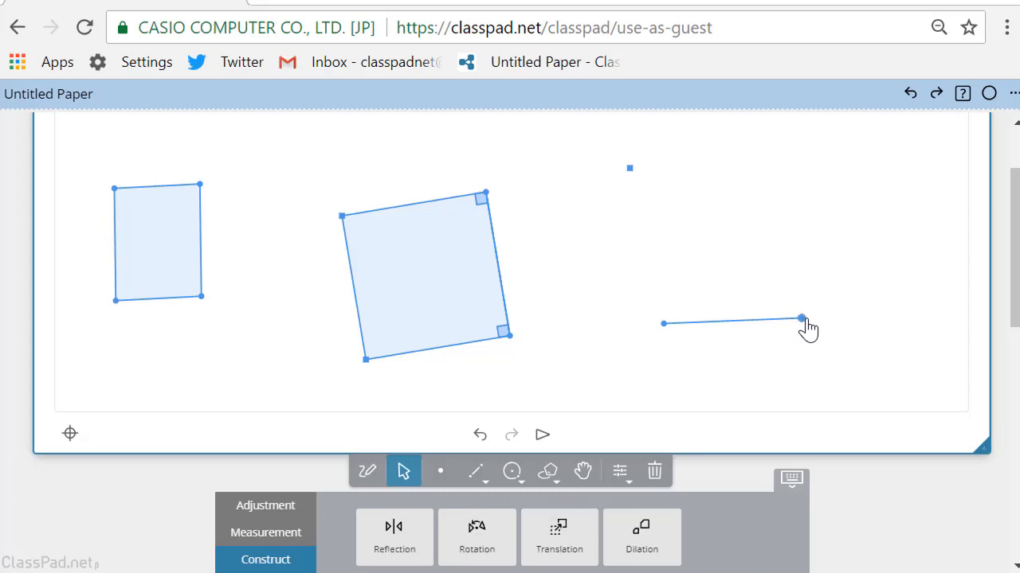
{"action": "left_click", "coordinate": [774, 322]}
{"action": "left_click", "coordinate": [651, 553]}
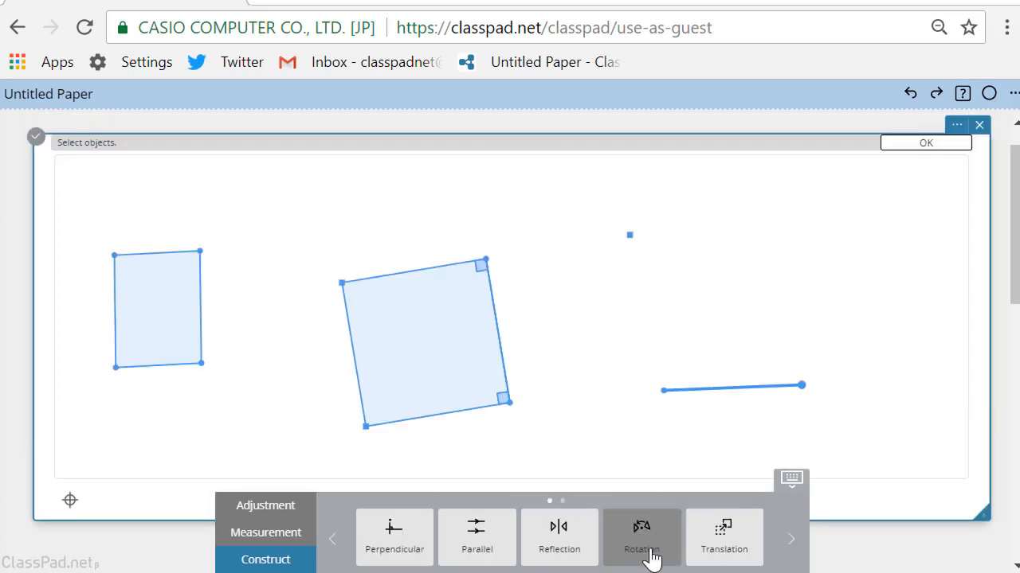
{"action": "left_click", "coordinate": [665, 392]}
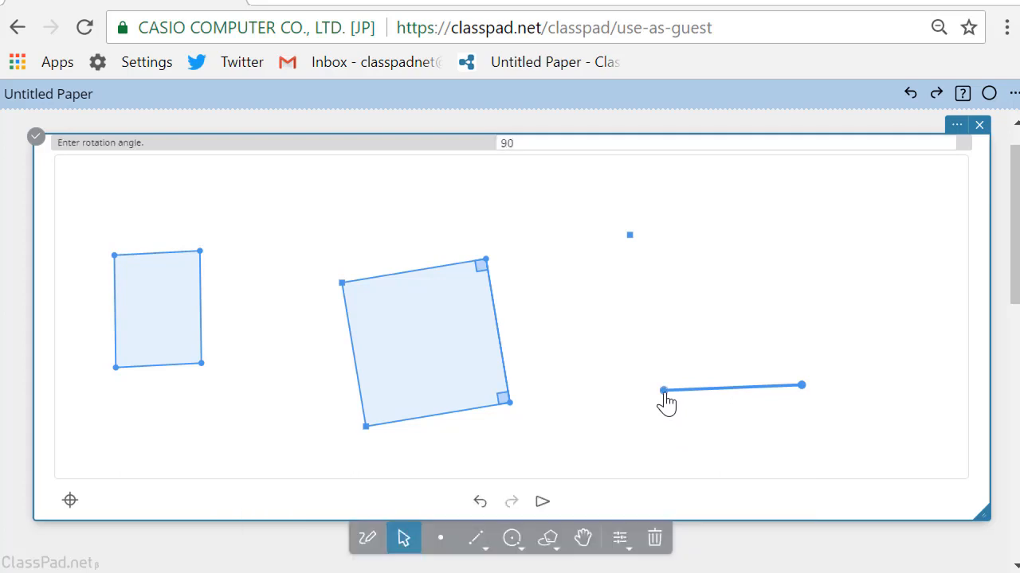
{"action": "key", "text": "Return"}
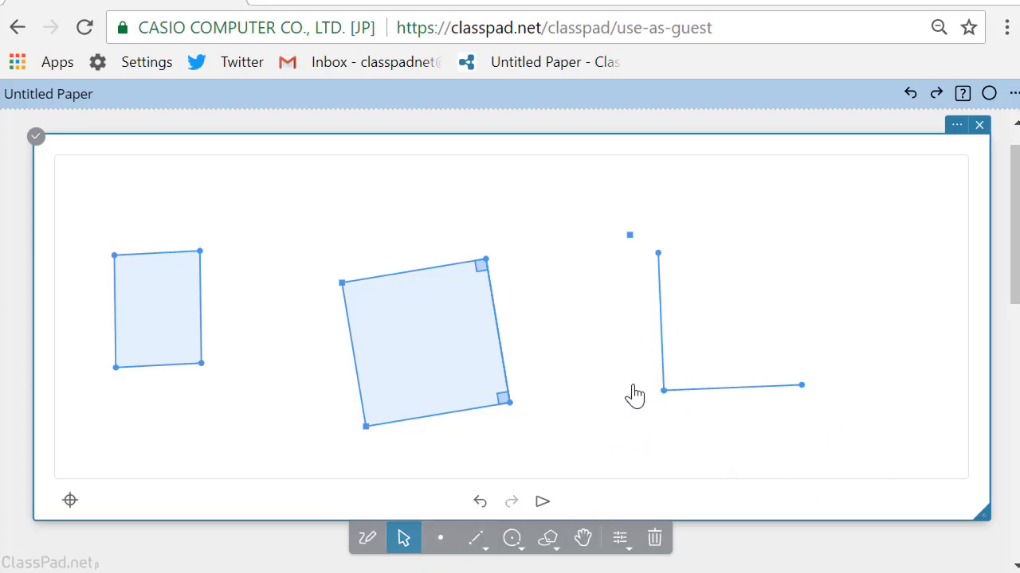
Construct a copy of the vertical segment rotated by 90 degrees about its upper endpoint
{"action": "left_click", "coordinate": [663, 357]}
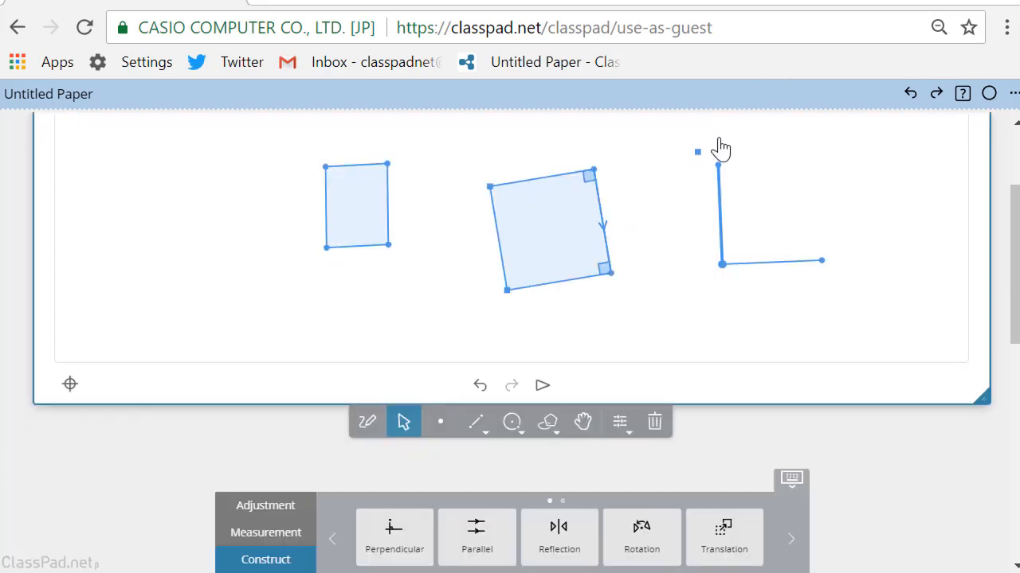
{"action": "left_click", "coordinate": [717, 166]}
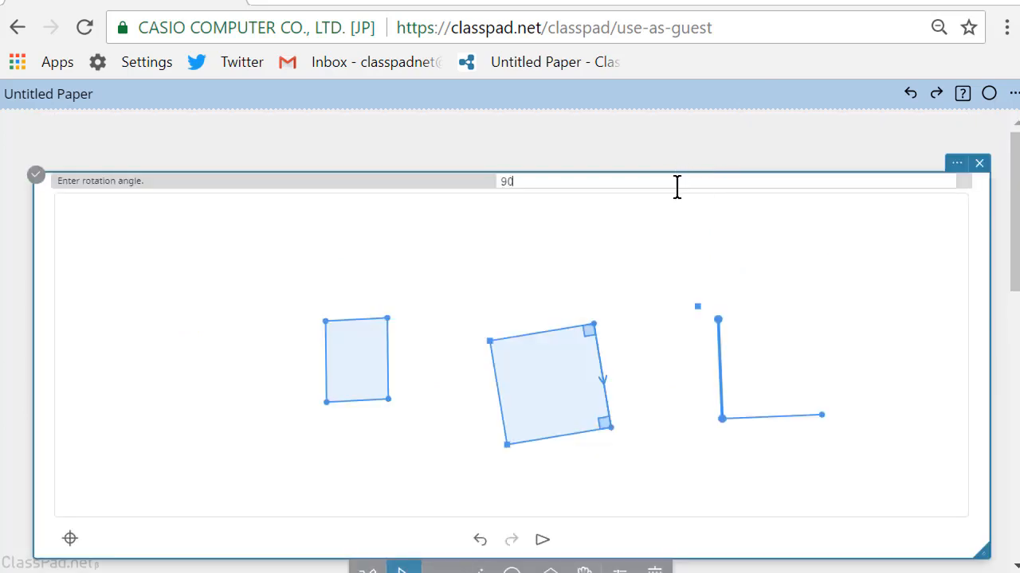
{"action": "key", "text": "Return"}
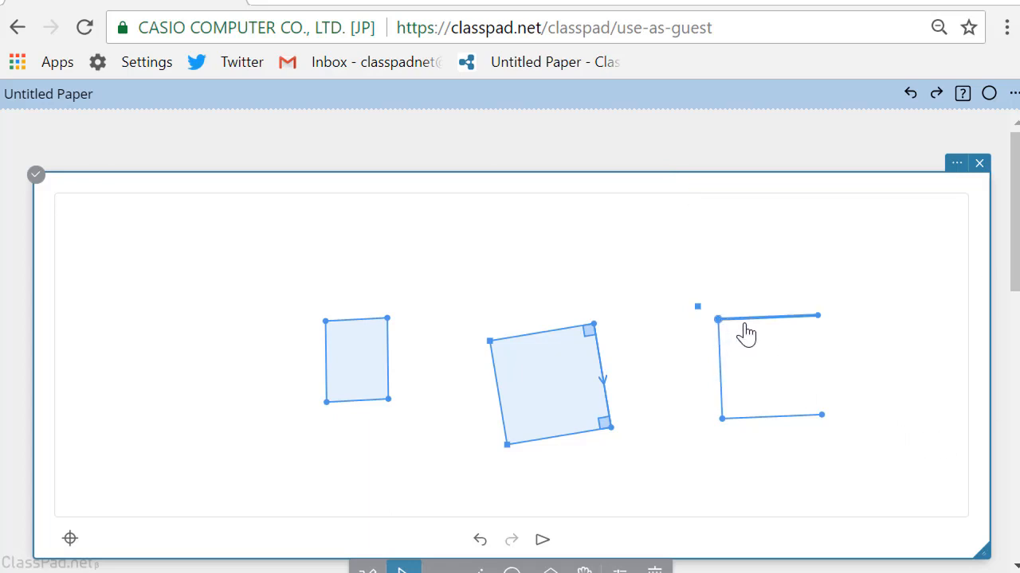
Construct a copy of the upper horizontal segment rotated by 90 degrees about its right endpoint to close the square
{"action": "left_click", "coordinate": [403, 369]}
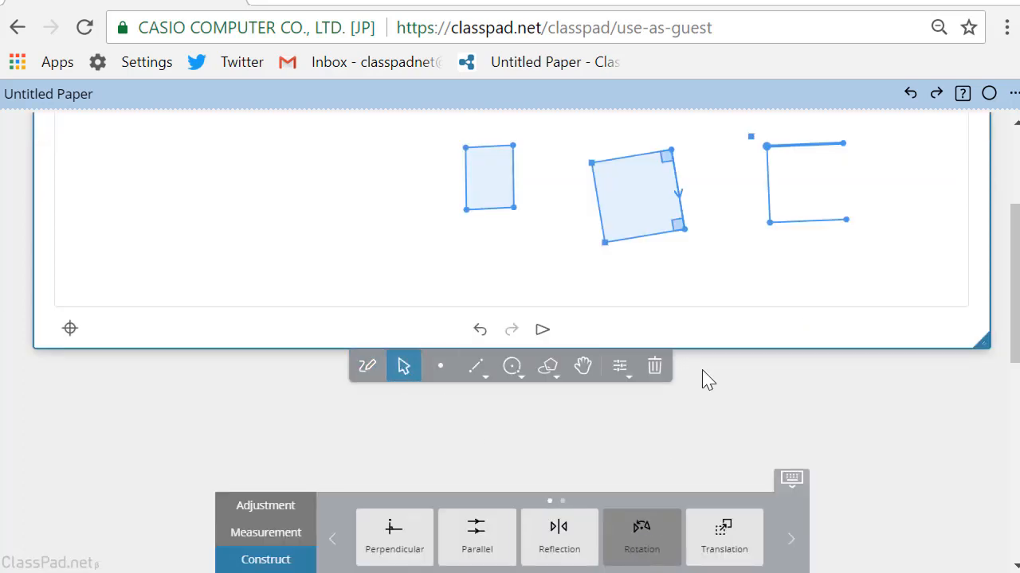
{"action": "left_click", "coordinate": [842, 145]}
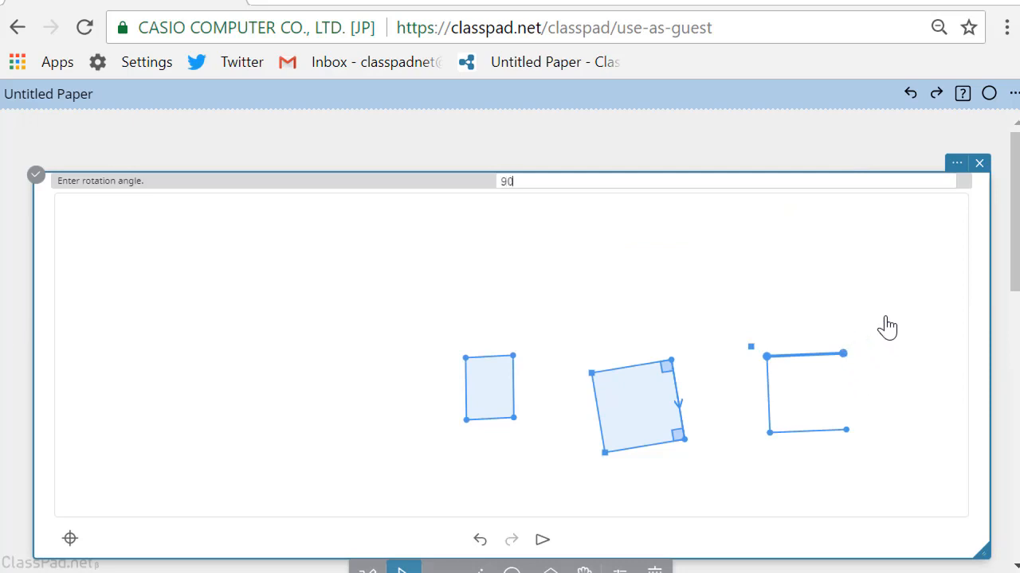
{"action": "key", "text": "Return"}
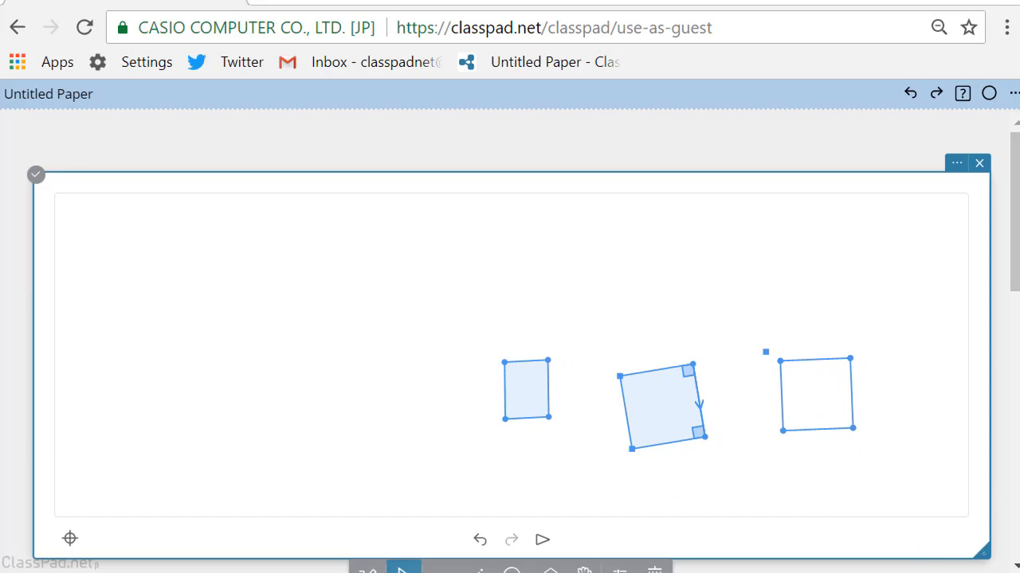
{"action": "left_click_drag", "start_coordinate": [1017, 518], "coordinate": [854, 519]}
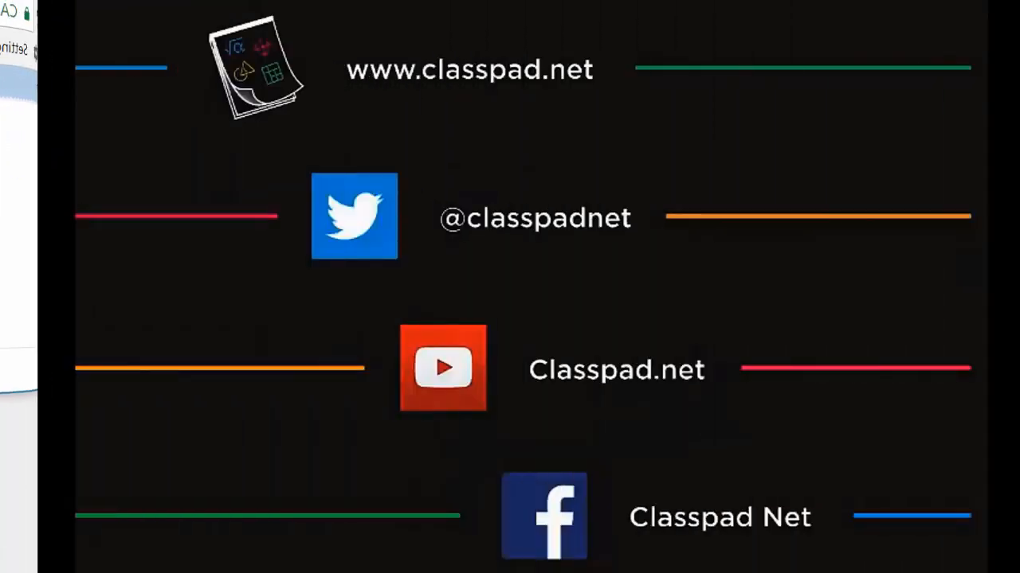